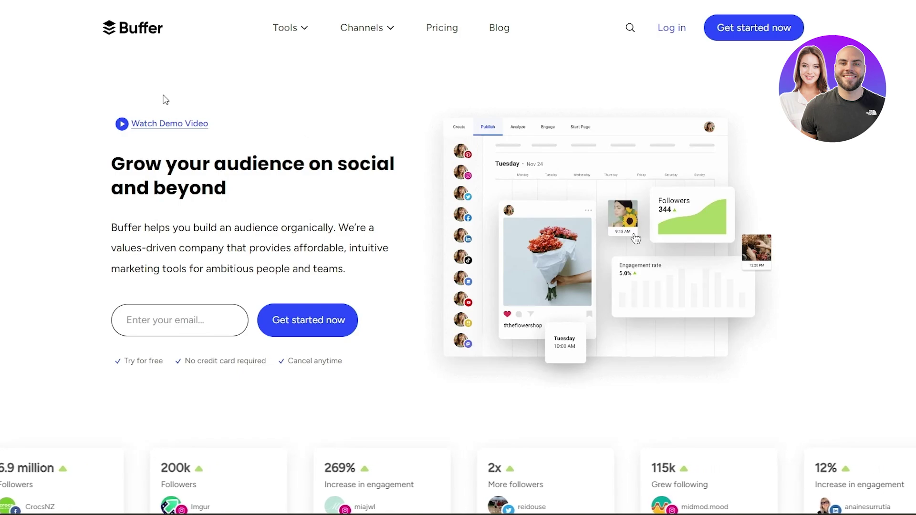
Step: Examine the pricing page's plan cards and compare the plans' basic limits and supported channels
mouse_move(277, 32)
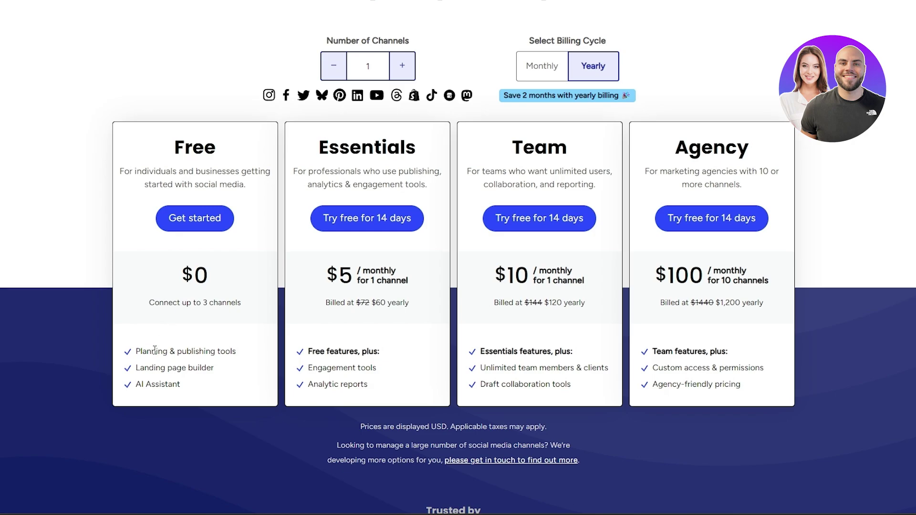
drag(136, 351, 233, 355)
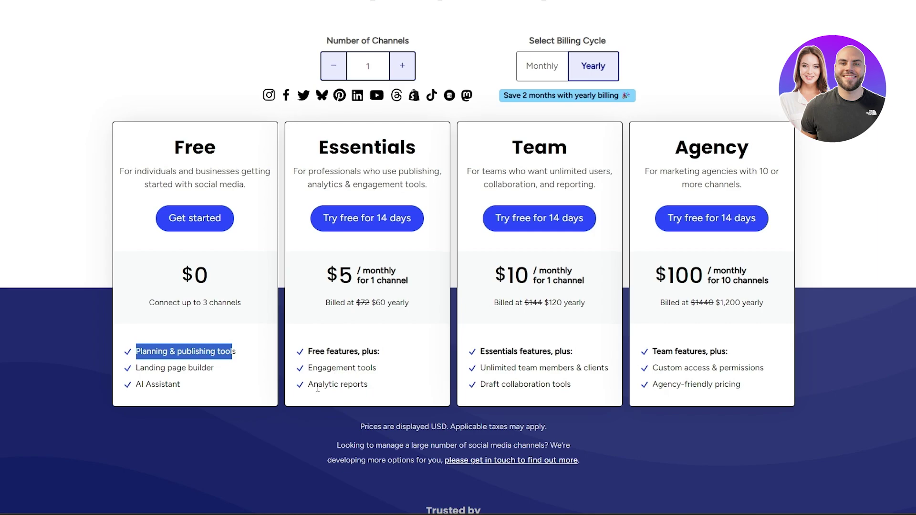
scroll(318, 388, down, 10)
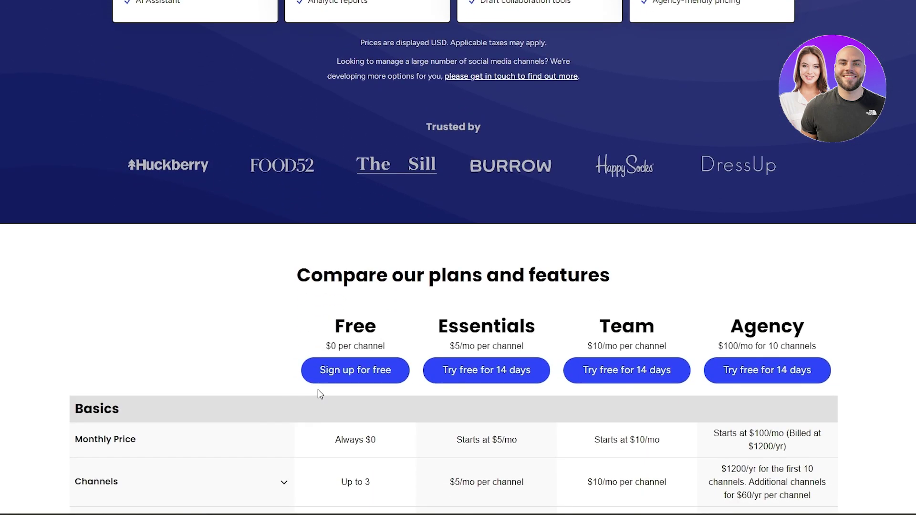
scroll(318, 393, down, 3)
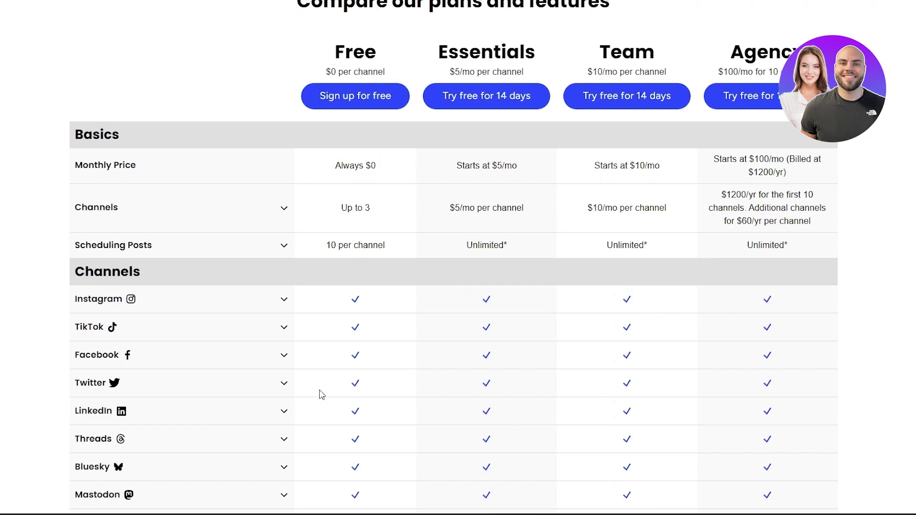
scroll(590, 133, down, 1)
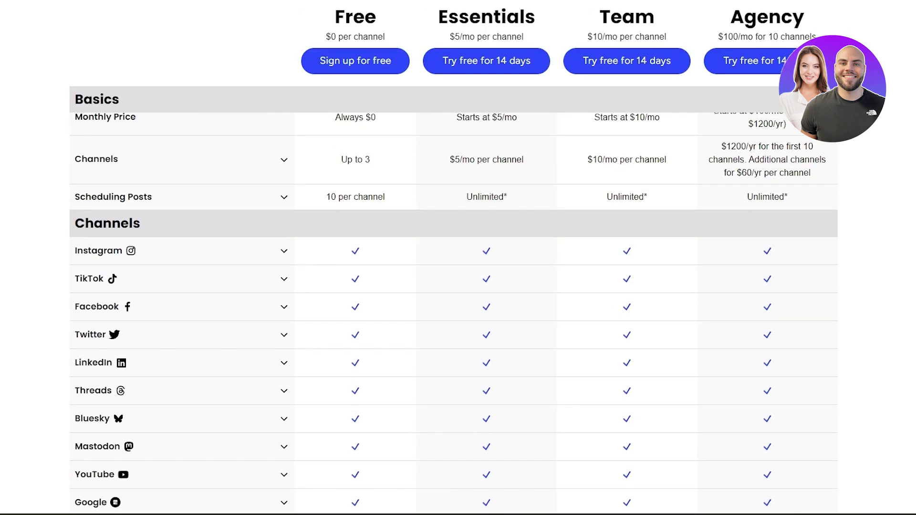
drag(449, 160, 533, 168)
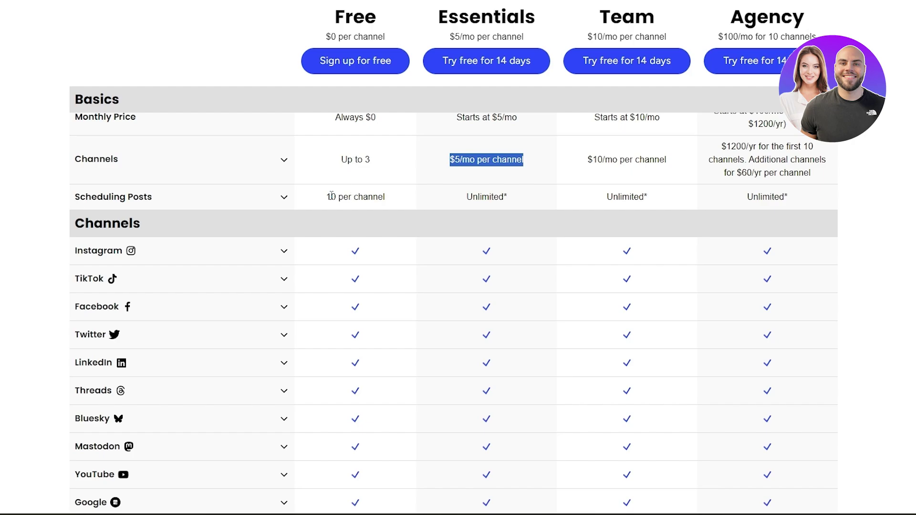
scroll(191, 243, down, 1)
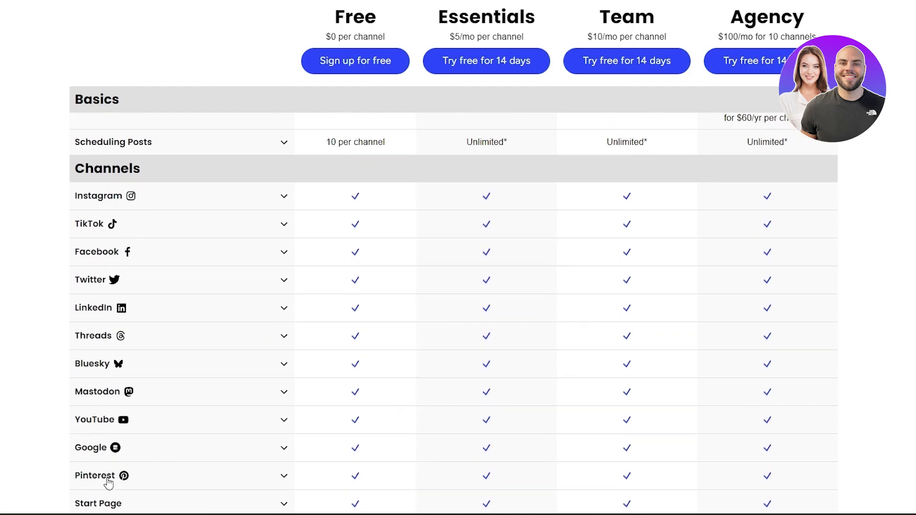
scroll(109, 480, down, 2)
scroll(109, 472, up, 1)
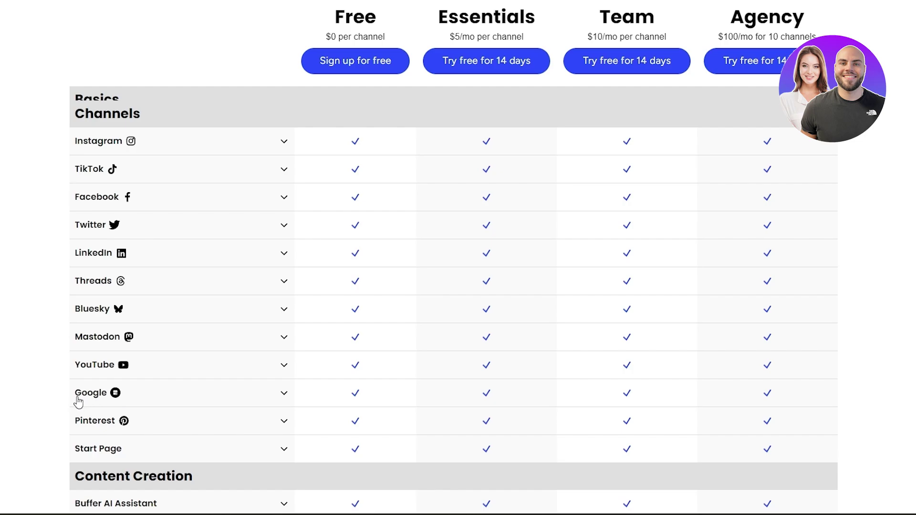
Step: Compare the Content Creation and Publishing features across the Free, Essentials, Team and Agency plans
scroll(81, 402, down, 5)
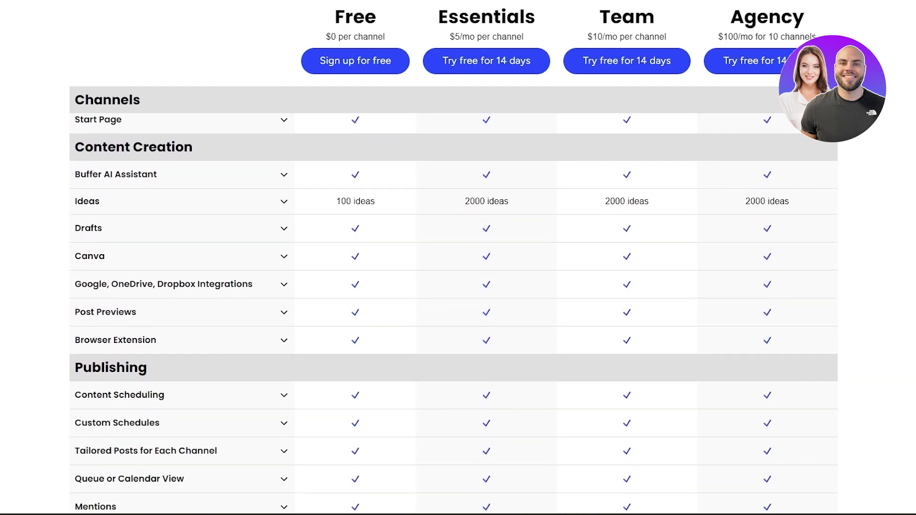
scroll(453, 312, down, 1)
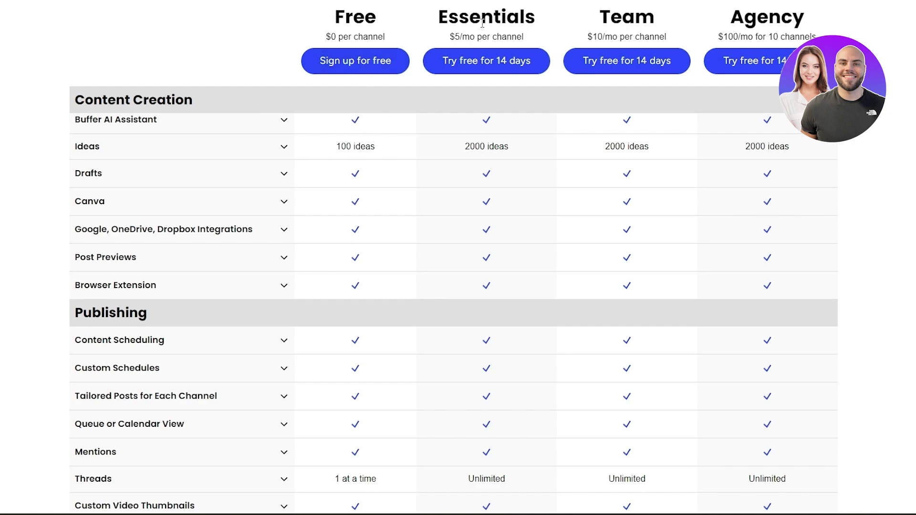
scroll(239, 382, down, 1)
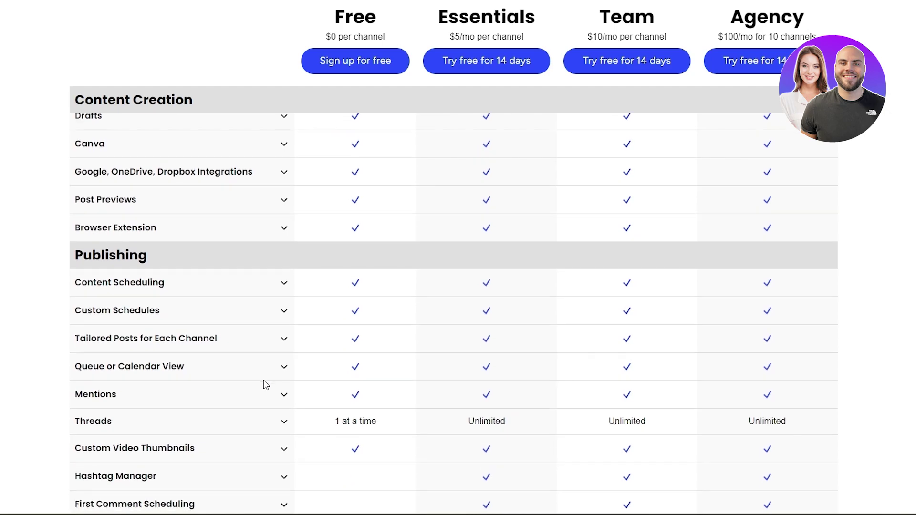
scroll(265, 385, down, 2)
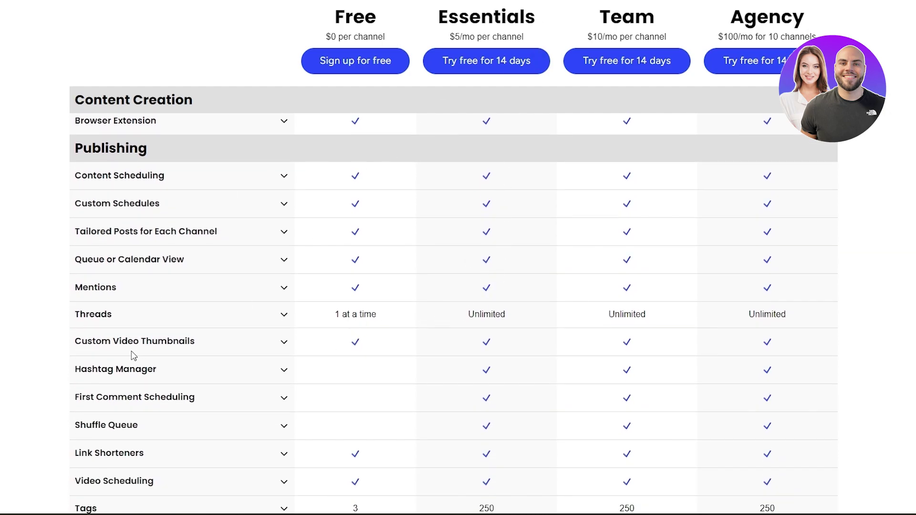
scroll(356, 303, up, 8)
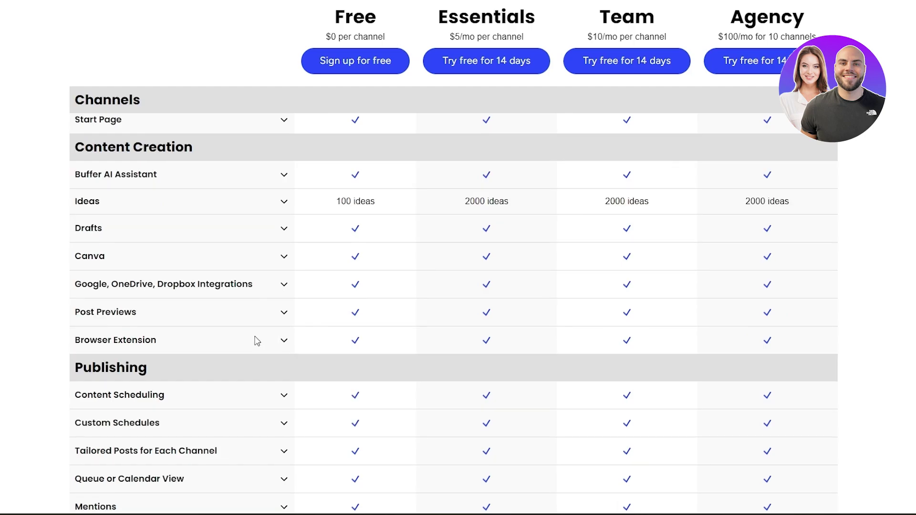
scroll(210, 368, up, 7)
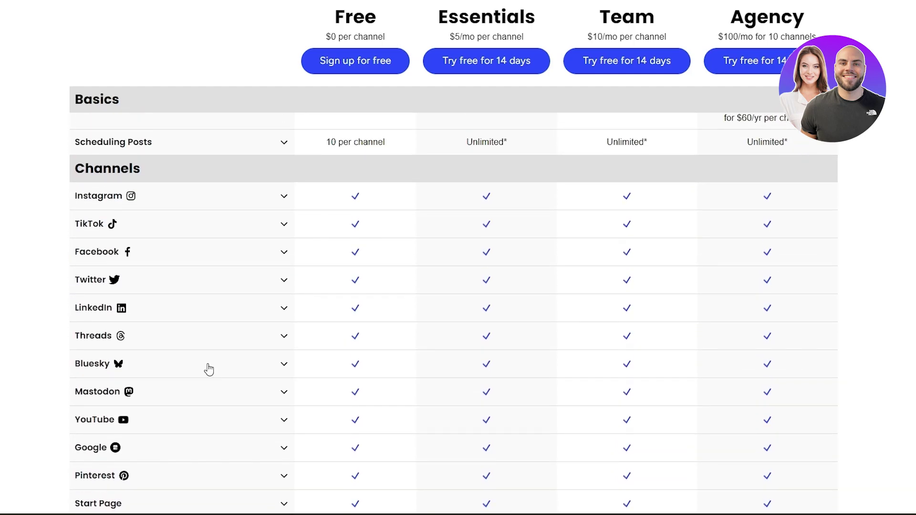
scroll(208, 369, down, 2)
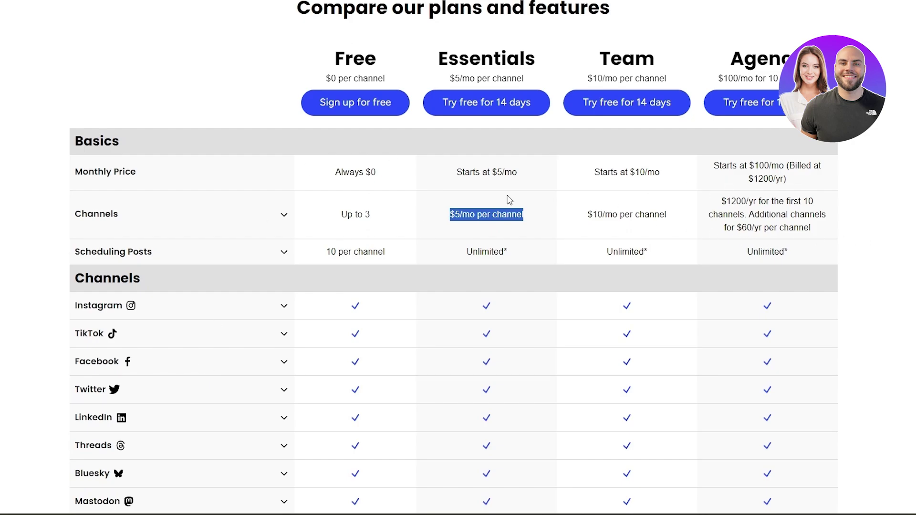
scroll(650, 197, down, 5)
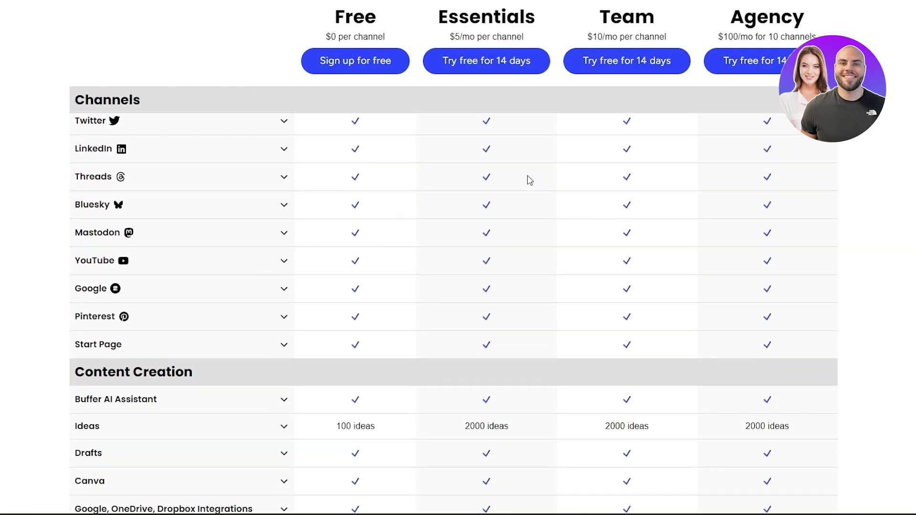
scroll(525, 181, down, 5)
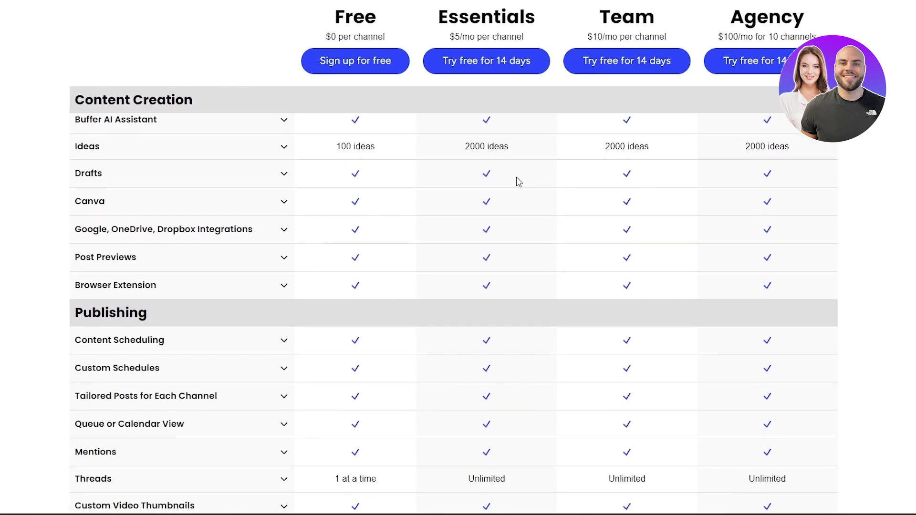
scroll(519, 182, up, 12)
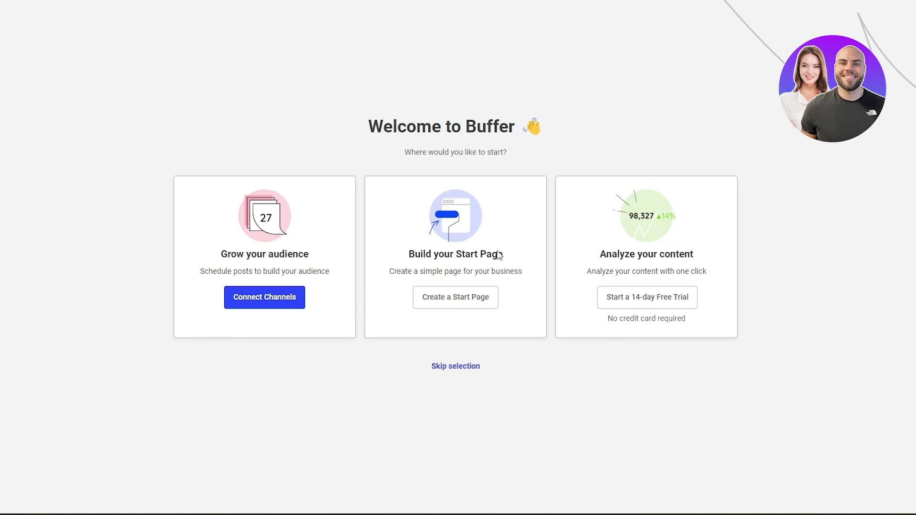
Step: Choose to start by connecting channels, and re-send the account's verification email to get the address verified
click(288, 301)
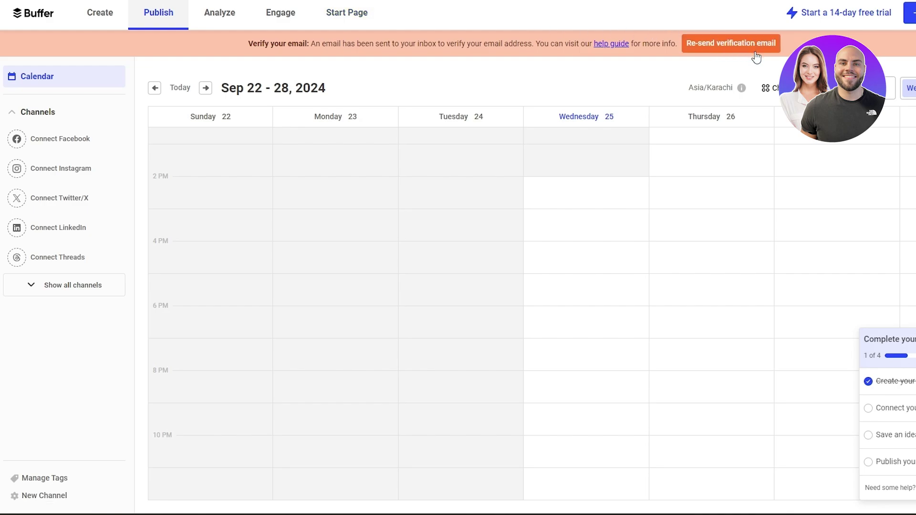
click(722, 43)
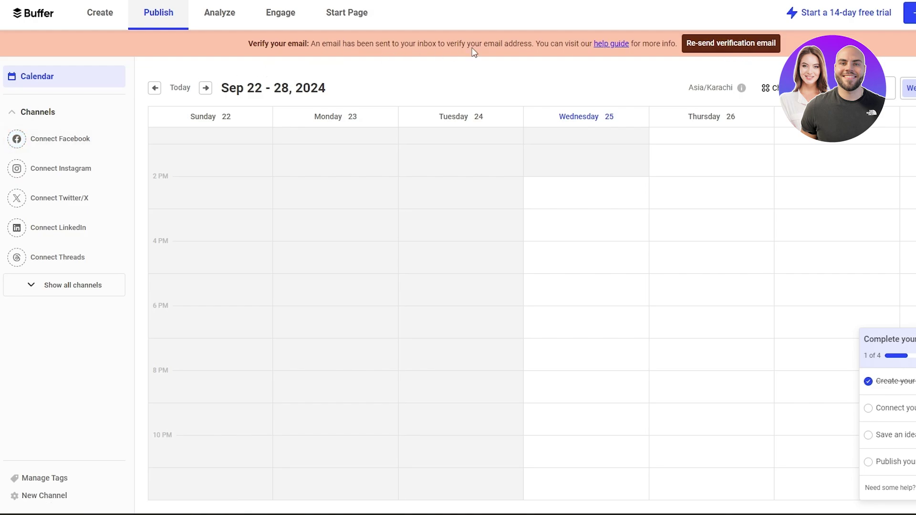
click(706, 39)
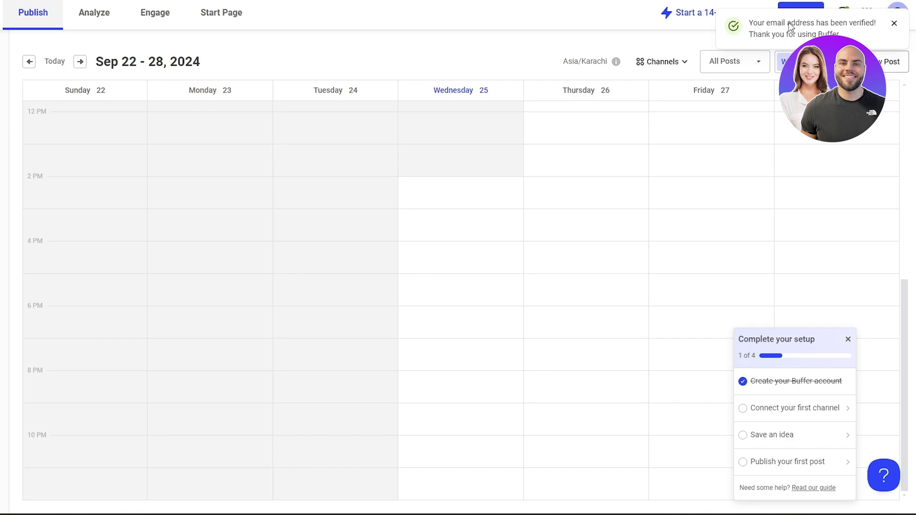
click(894, 23)
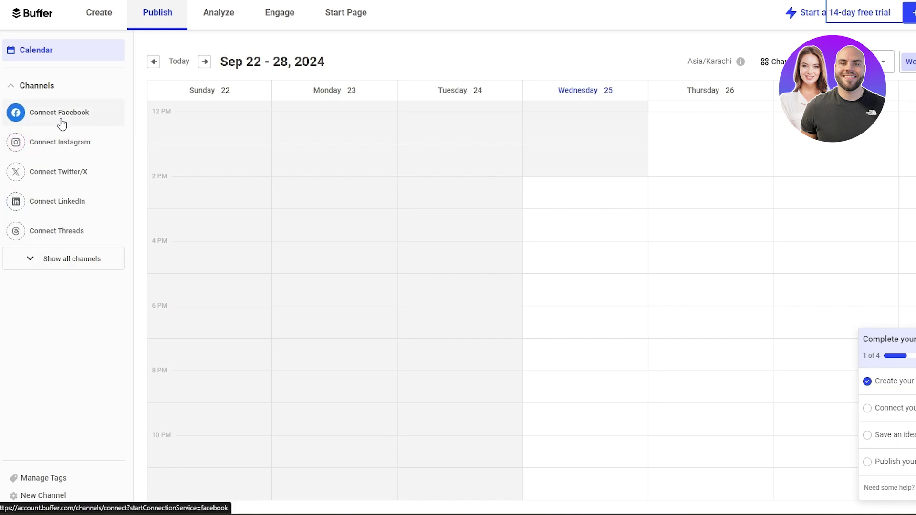
Step: Connect the Twitter/X profile as a channel by authorizing Buffer and confirming the account, without creating a post
click(51, 184)
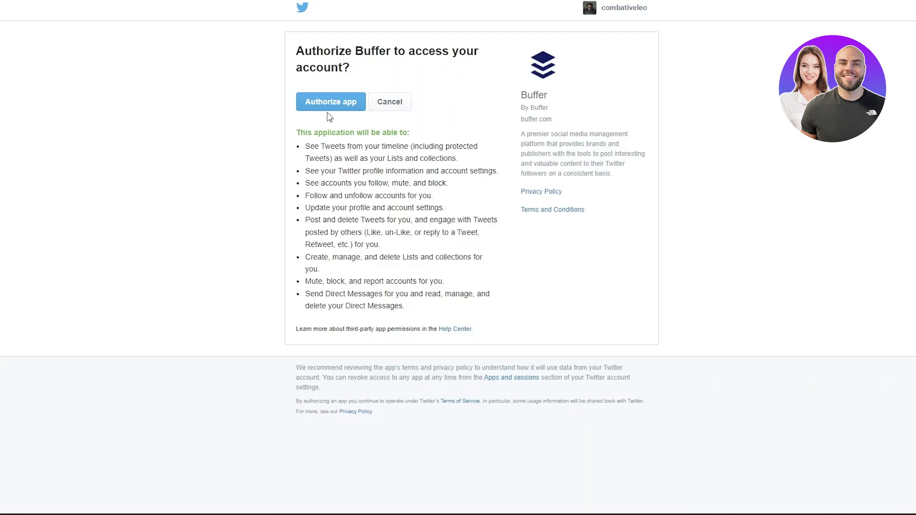
click(333, 102)
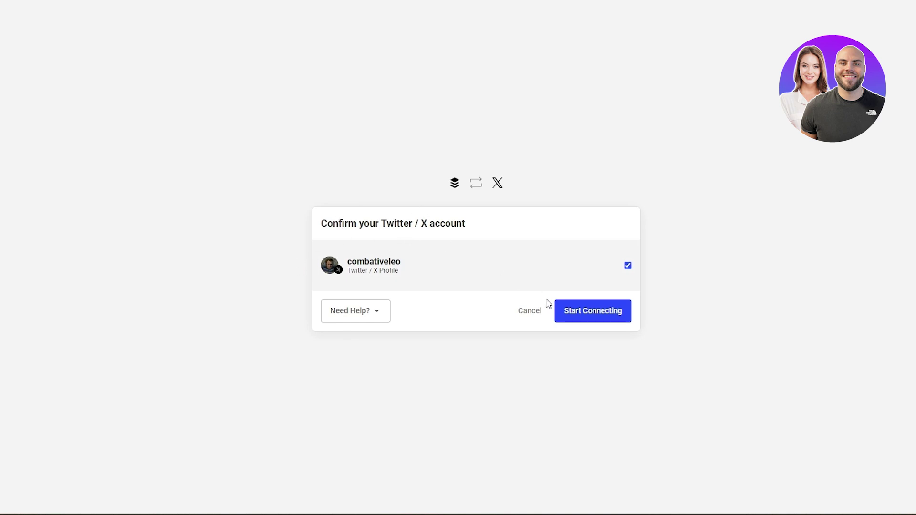
click(596, 320)
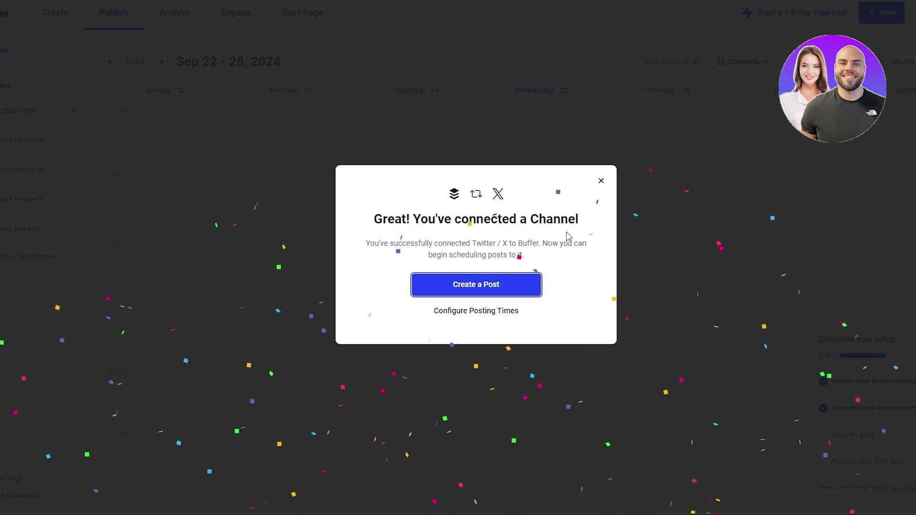
click(600, 181)
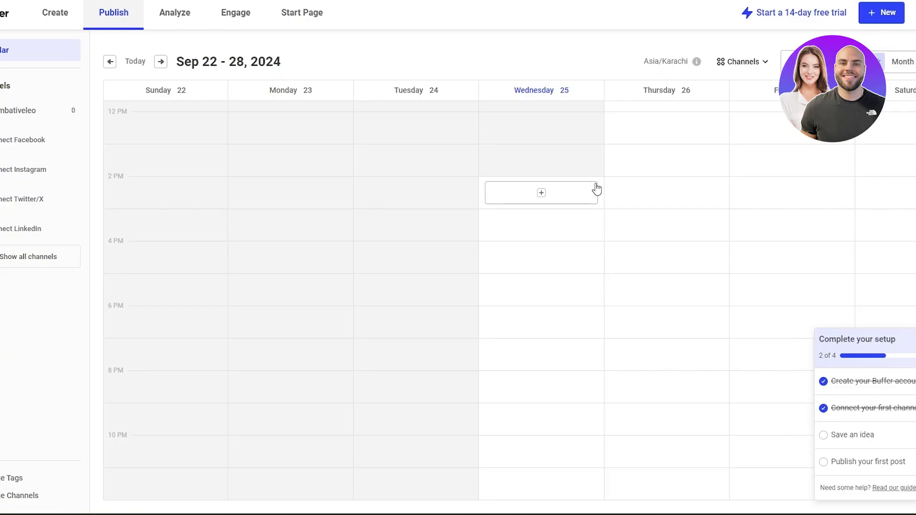
Step: Expand the list to show all channels, decline the Team plan trial offer and review the channels available to connect
click(26, 265)
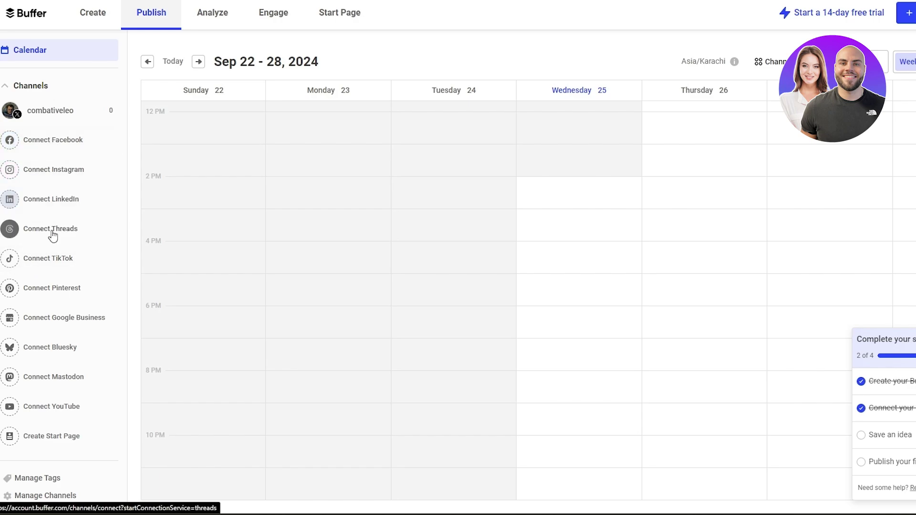
scroll(59, 363, down, 1)
scroll(57, 428, up, 1)
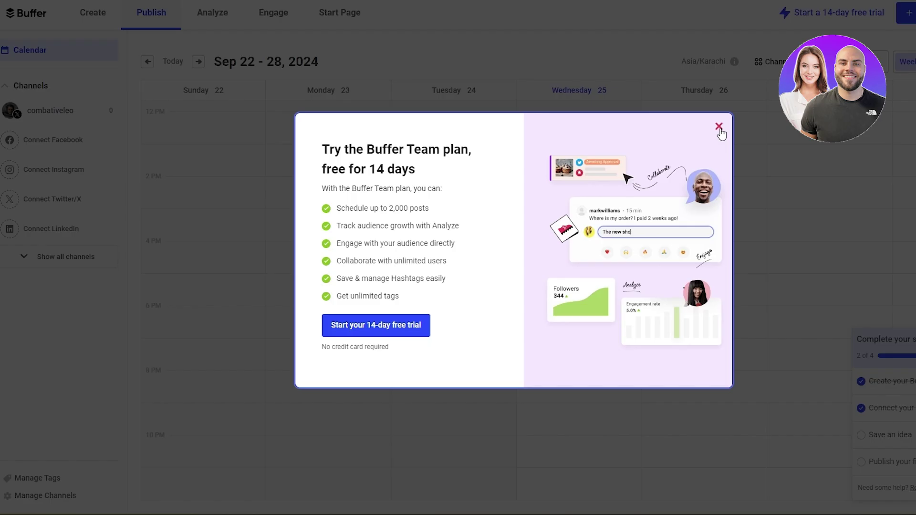
click(720, 128)
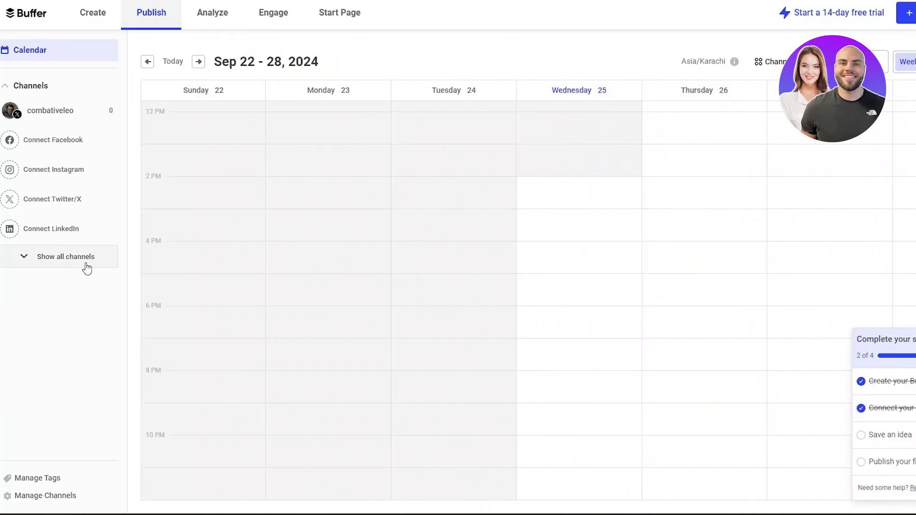
click(48, 267)
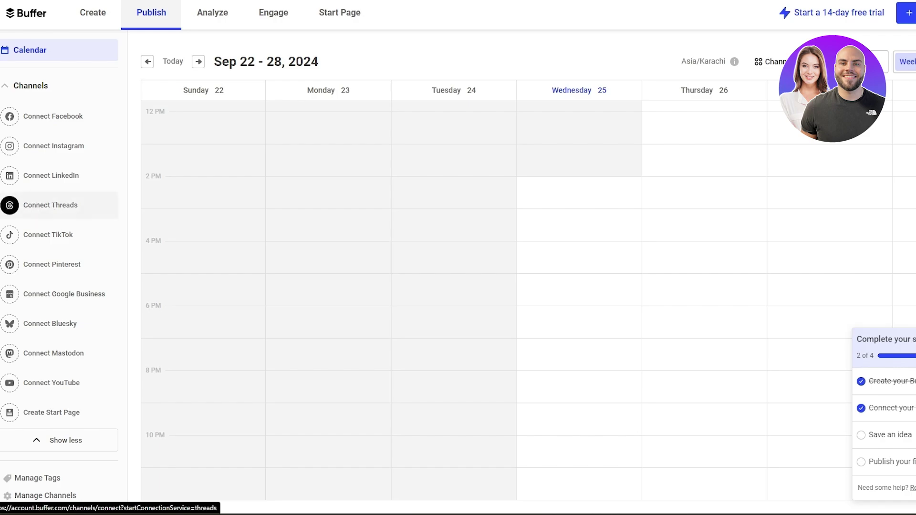
click(75, 220)
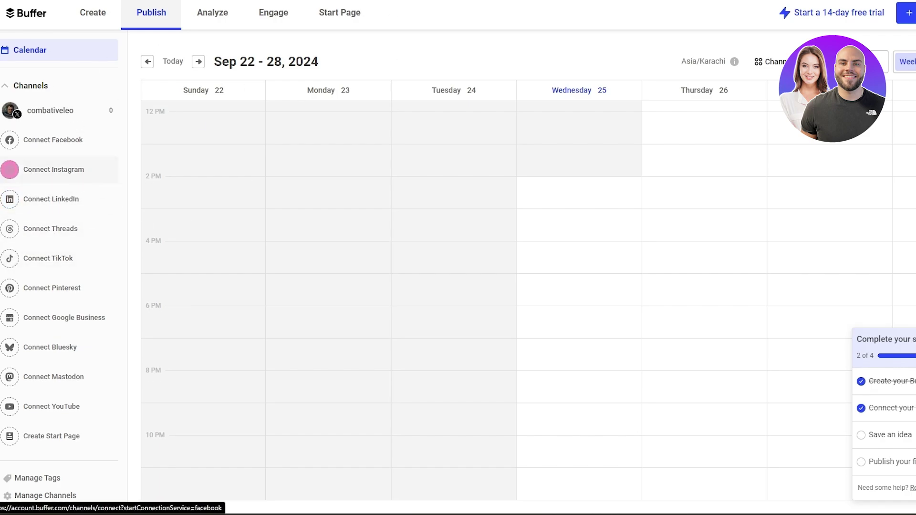
scroll(94, 196, down, 1)
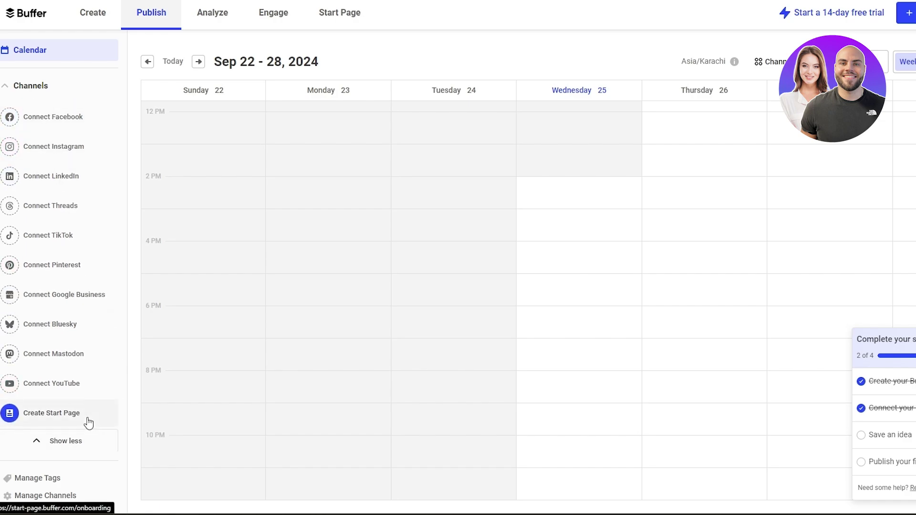
scroll(78, 331, up, 1)
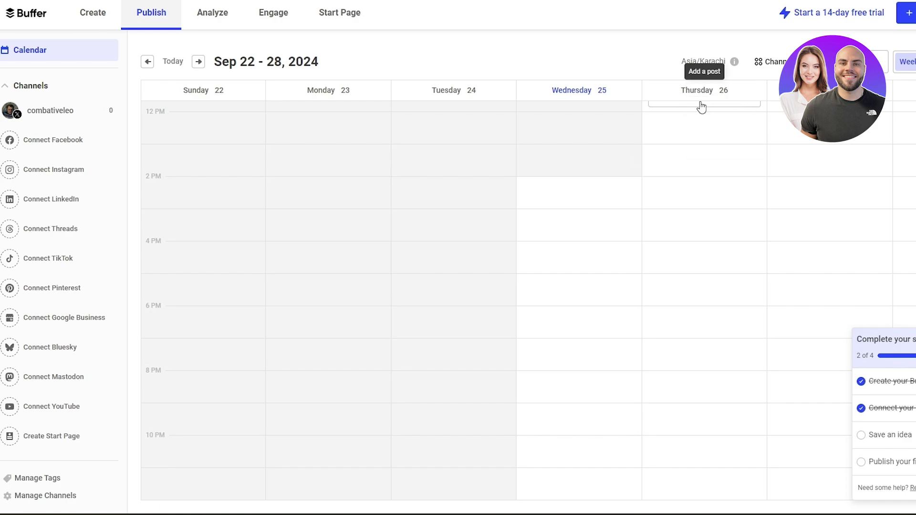
Step: Examine the weekly publishing calendar's time slots from early morning to late evening
scroll(699, 143, up, 8)
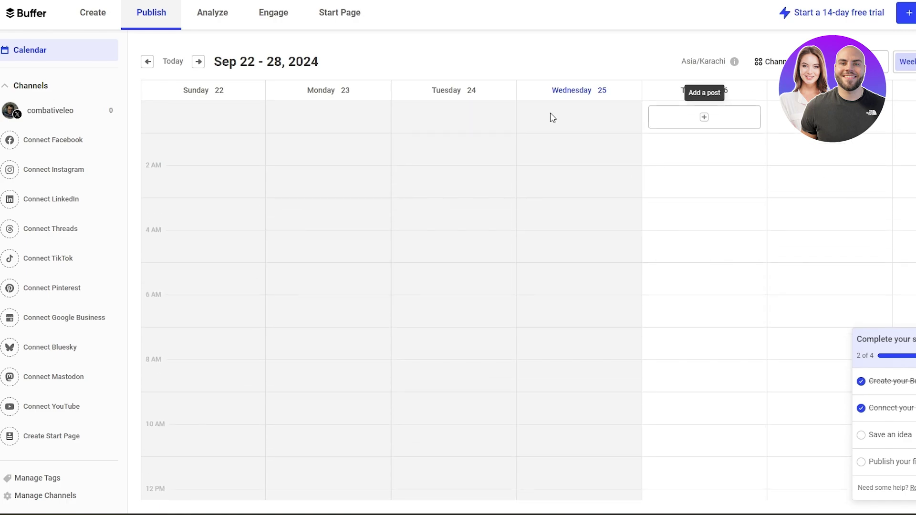
scroll(203, 203, down, 7)
scroll(202, 217, down, 1)
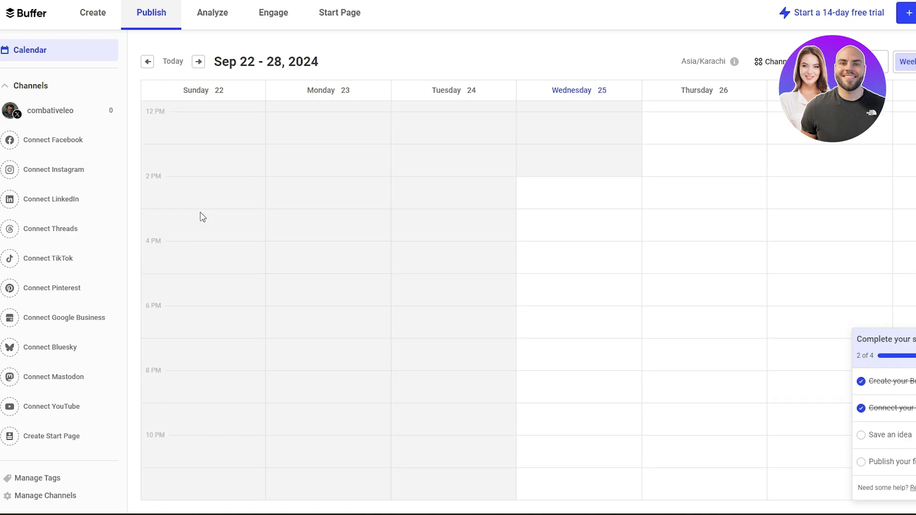
Step: Start a Twitter/X post in the Friday, Sep 27, 12 PM calendar slot and attach the image GYNT3xrXcAERi-F.jpeg
scroll(190, 364, up, 1)
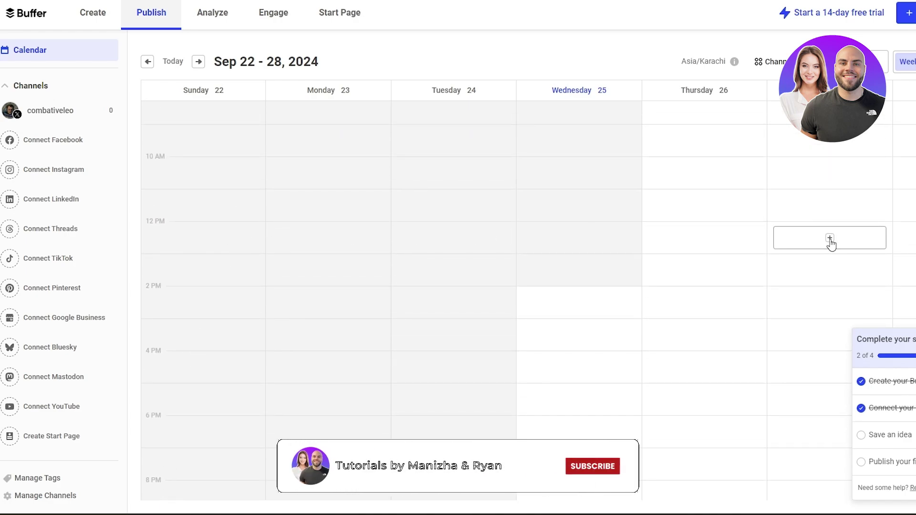
click(829, 240)
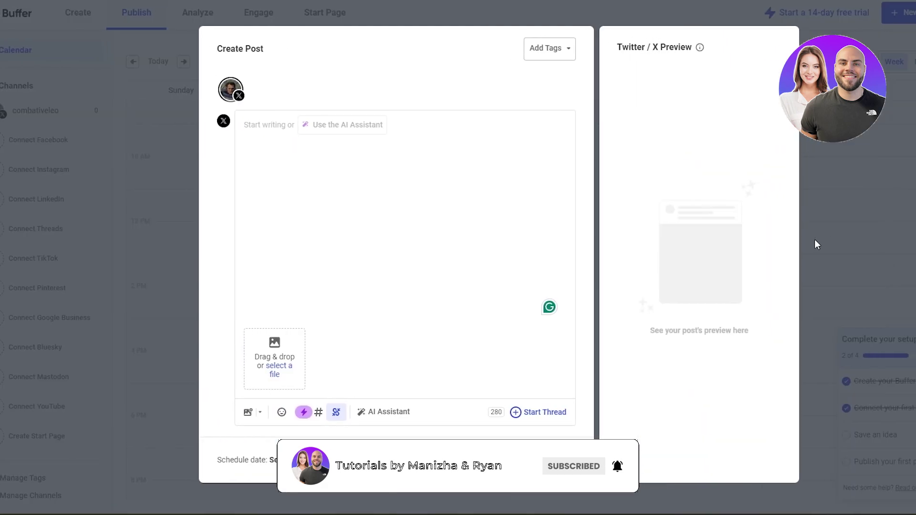
click(254, 128)
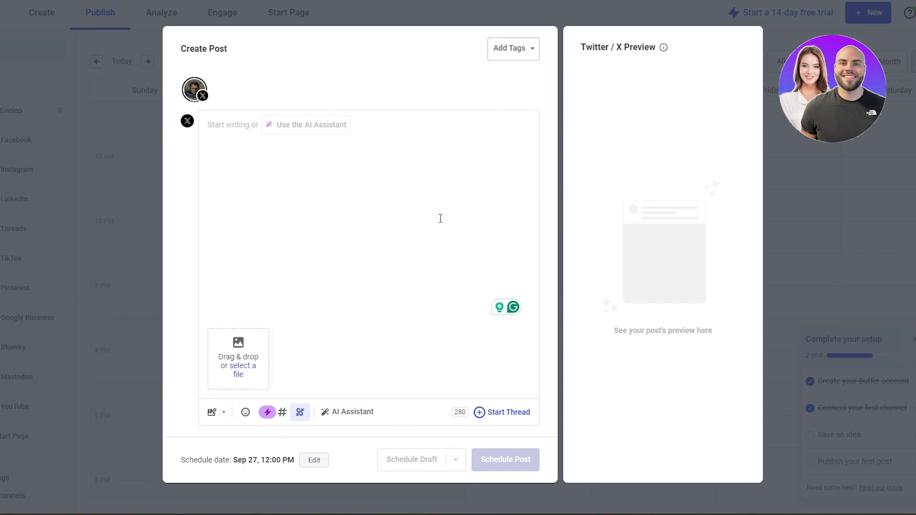
click(235, 376)
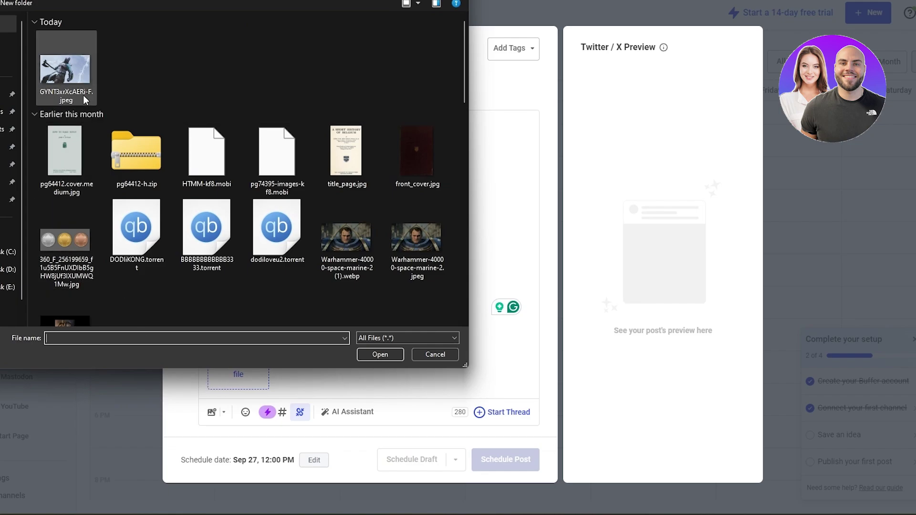
double_click(79, 81)
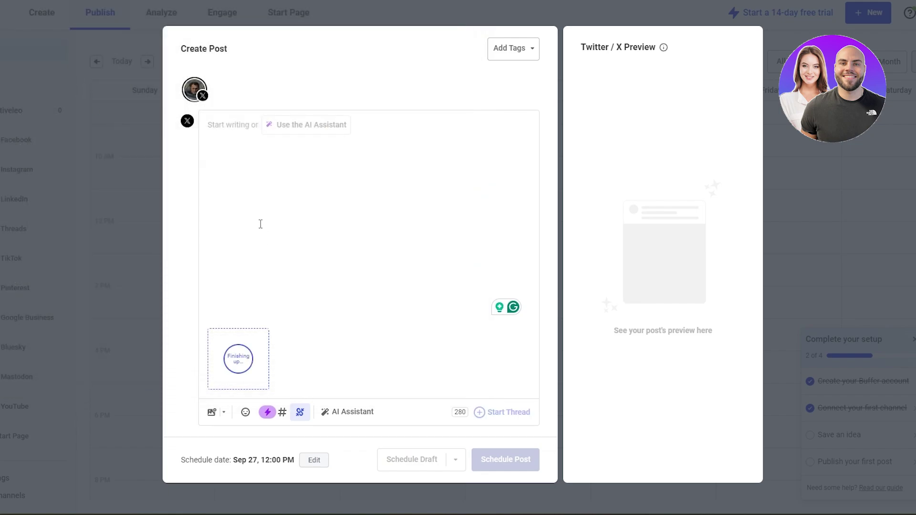
Step: Write "God of War Ragnarok is AWESOME!!!!" as the post text and schedule the post
click(219, 123)
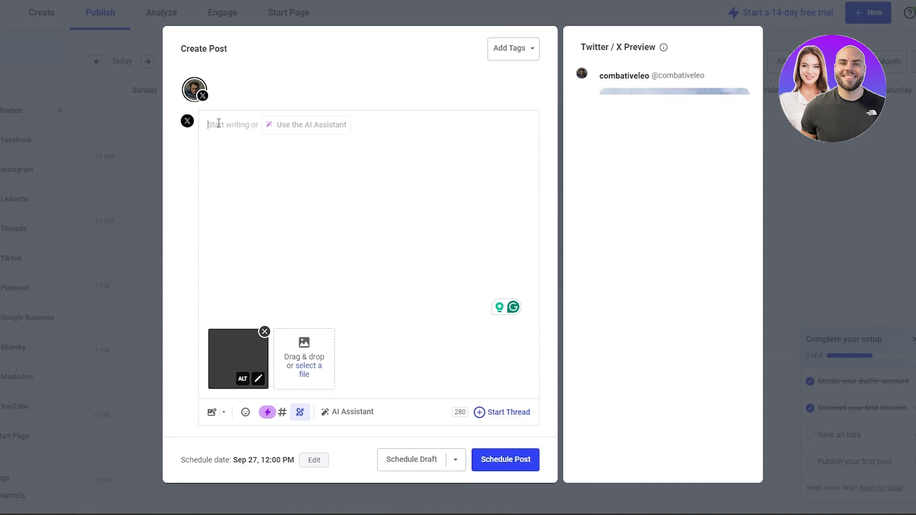
text(God of War Ragnarok is AWESOME!!!!)
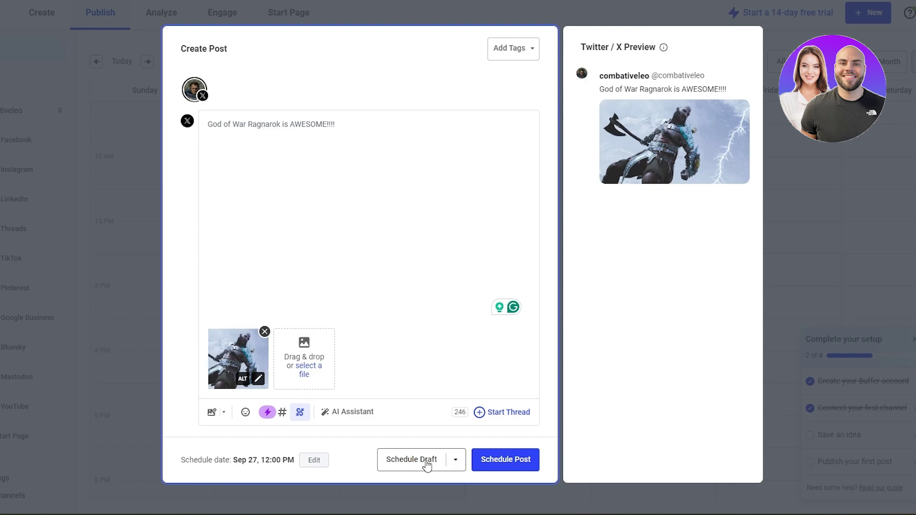
click(510, 462)
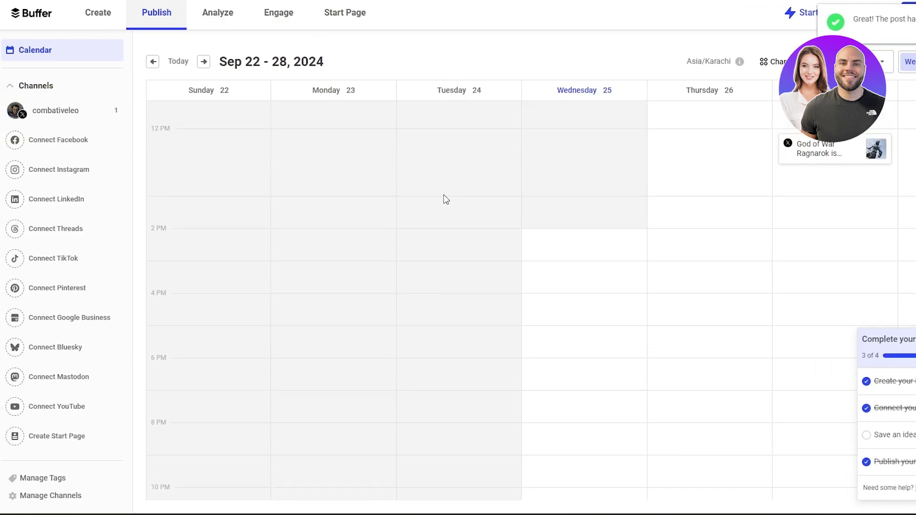
Step: Try to connect the Threads profile by granting Buffer the requested access, and return to the publishing calendar
mouse_move(855, 167)
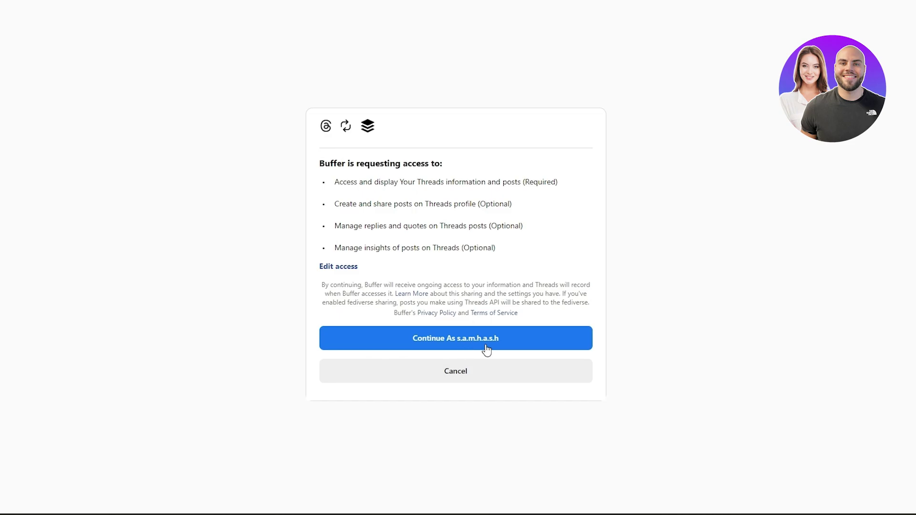
click(485, 355)
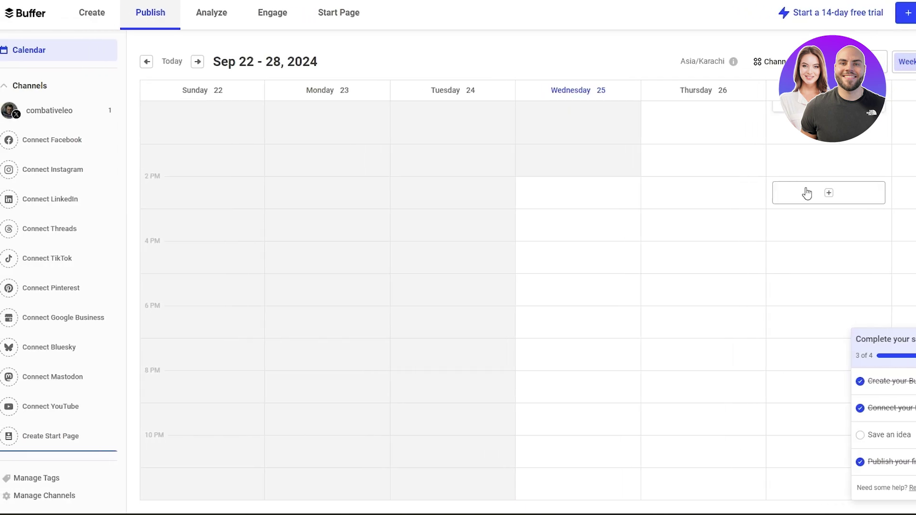
scroll(808, 194, up, 3)
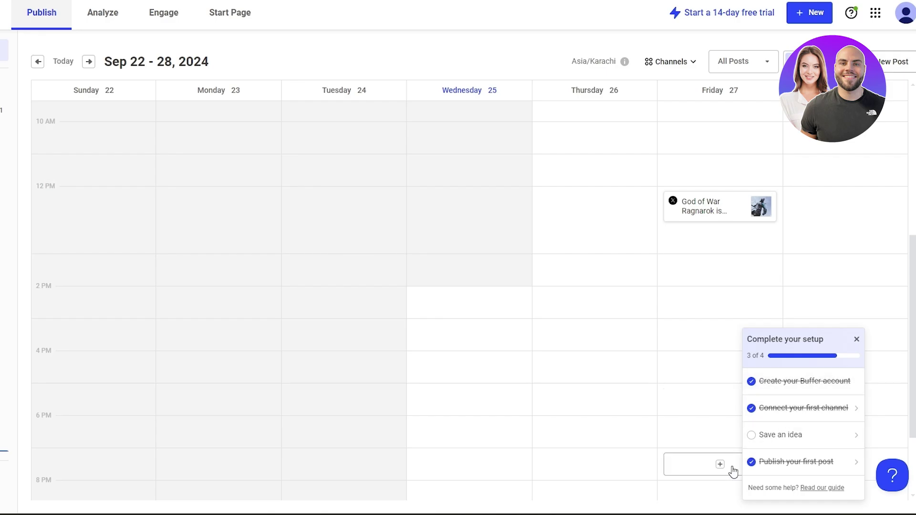
Step: Save a new idea titled "Game Reviews" with a God of War Ragnarok review and cover image, and dismiss the checklist completion message
click(781, 443)
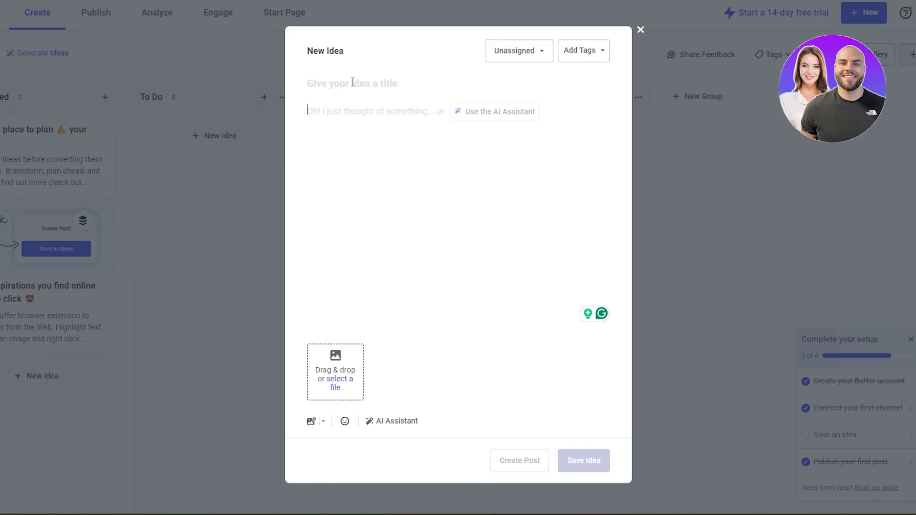
click(374, 92)
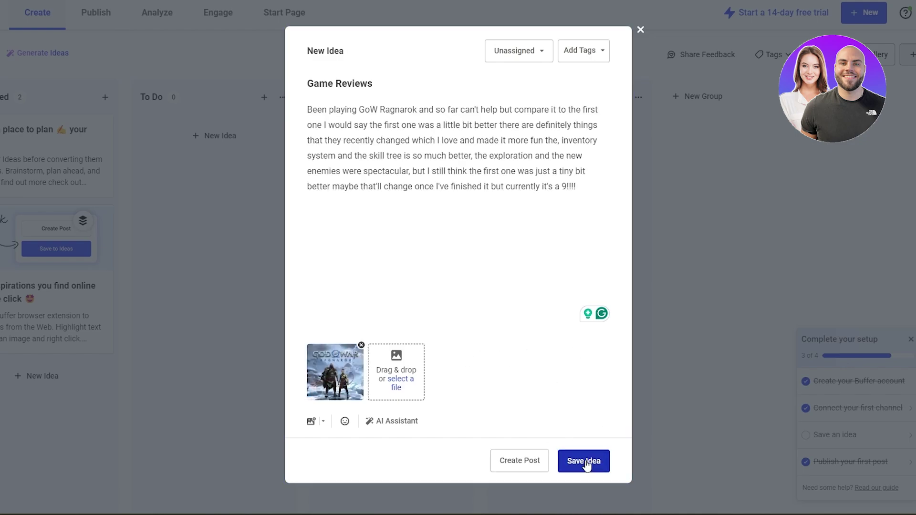
click(585, 462)
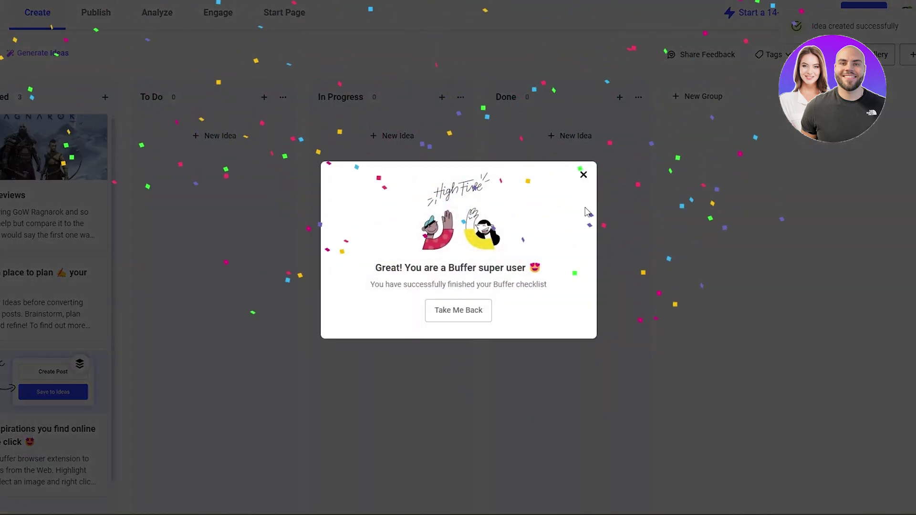
click(584, 177)
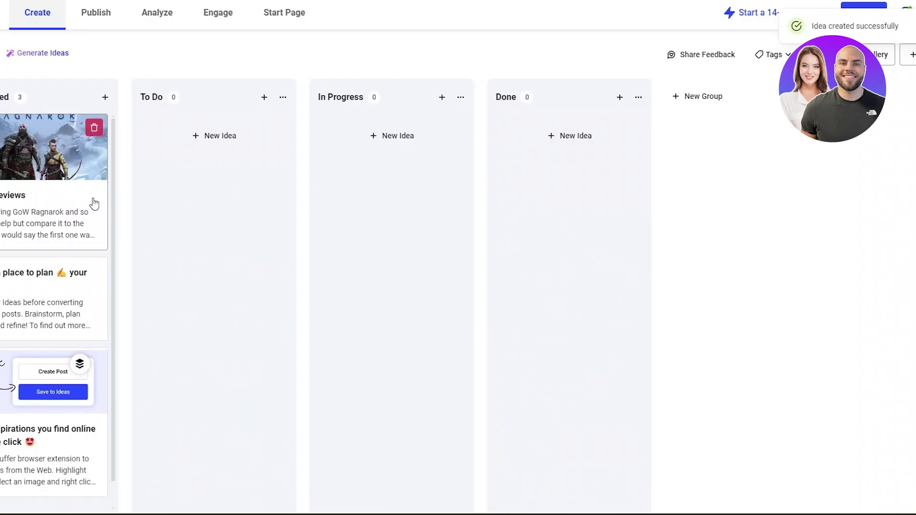
Step: Review the cards on the ideas board and generate content ideas, requesting two alternative suggestions without using any
scroll(144, 215, up, 1)
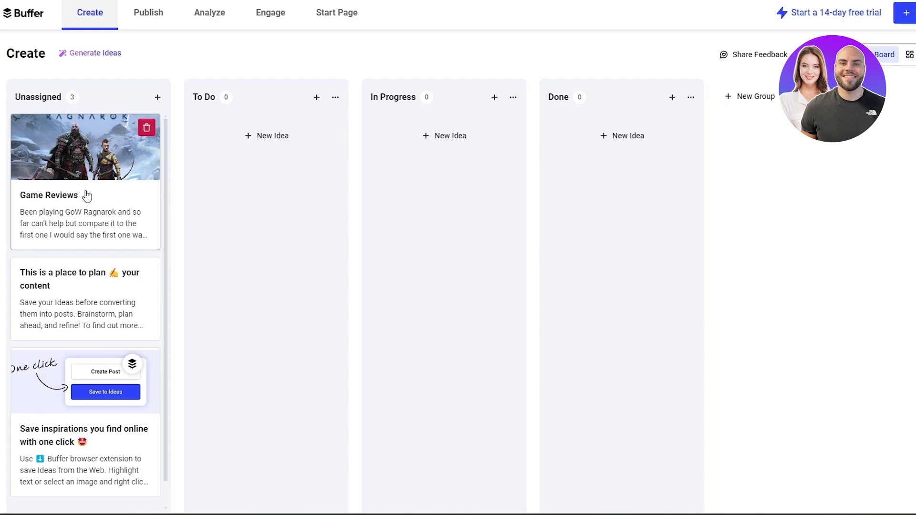
scroll(80, 200, down, 1)
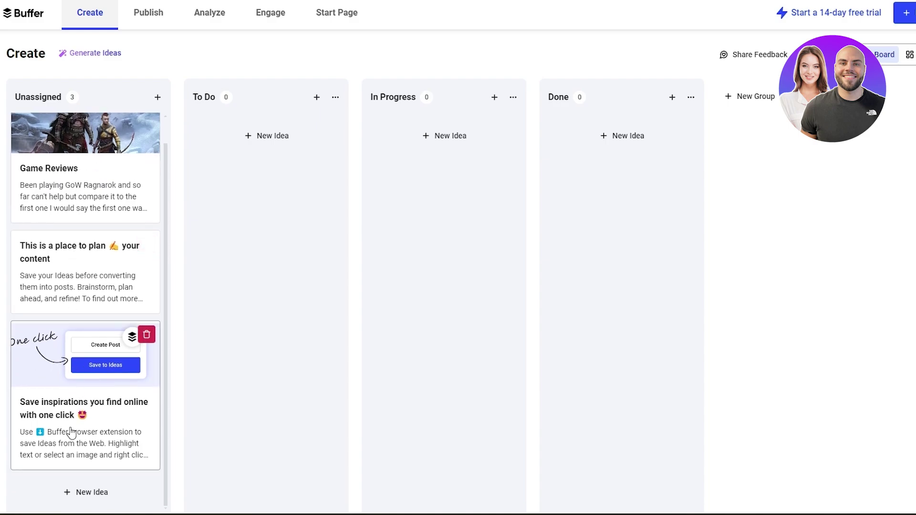
scroll(71, 431, up, 1)
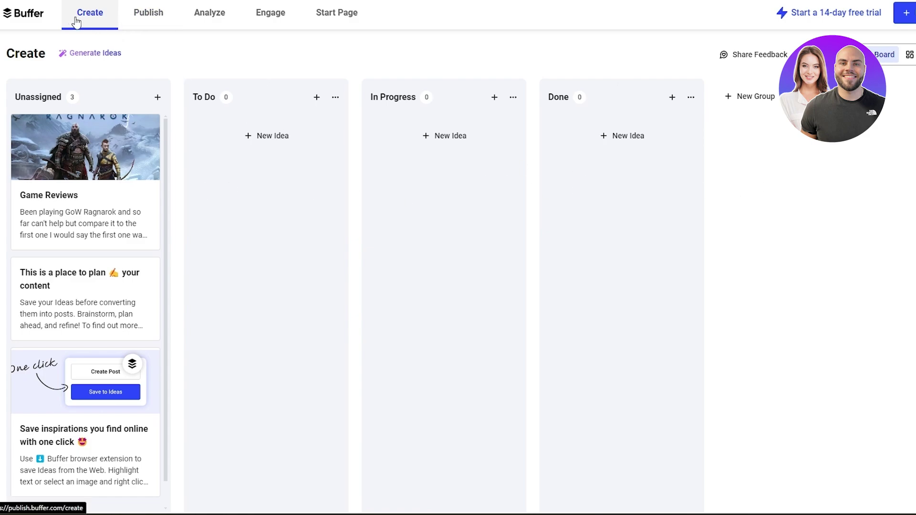
click(95, 54)
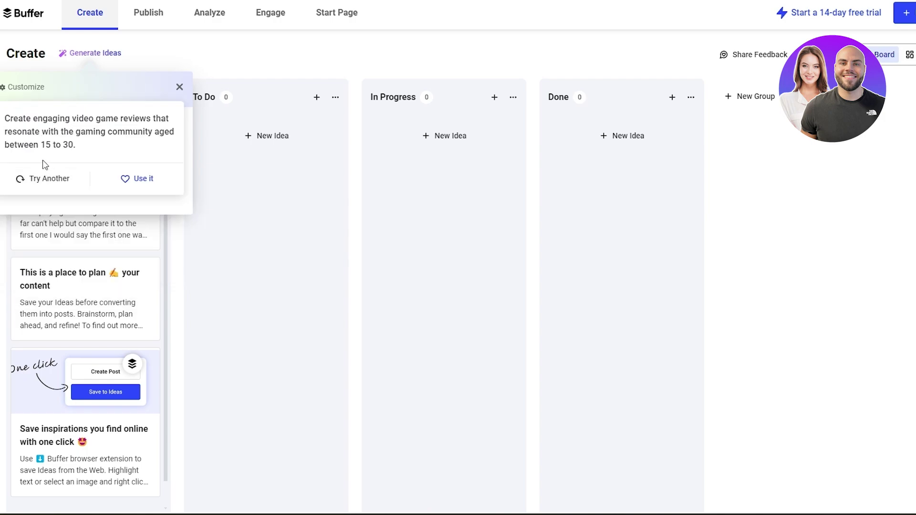
click(75, 180)
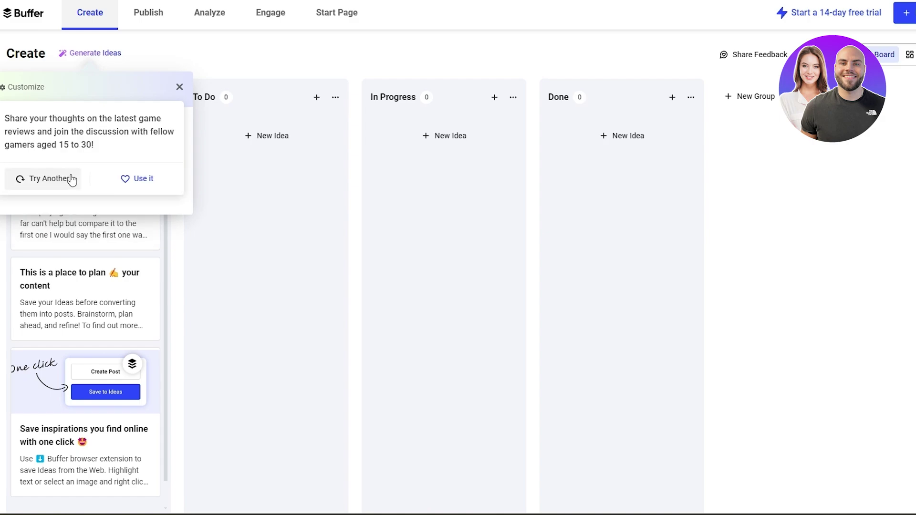
click(56, 179)
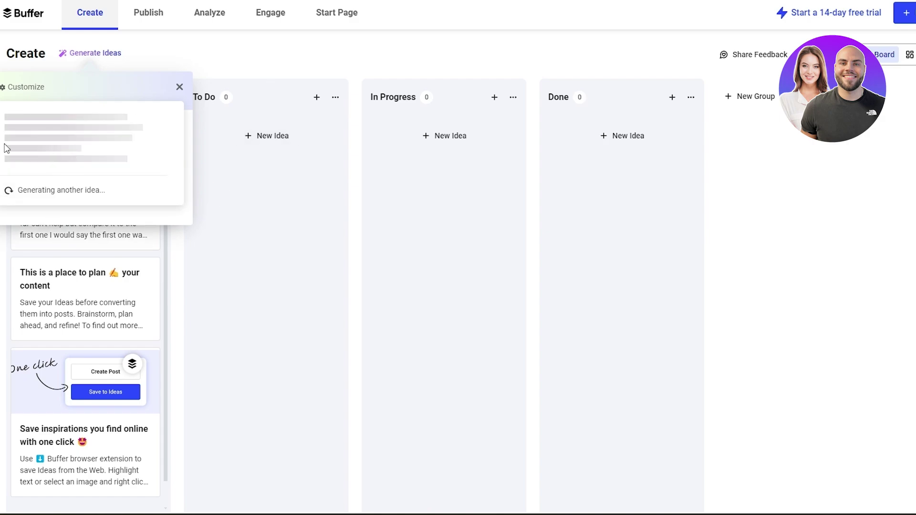
click(179, 88)
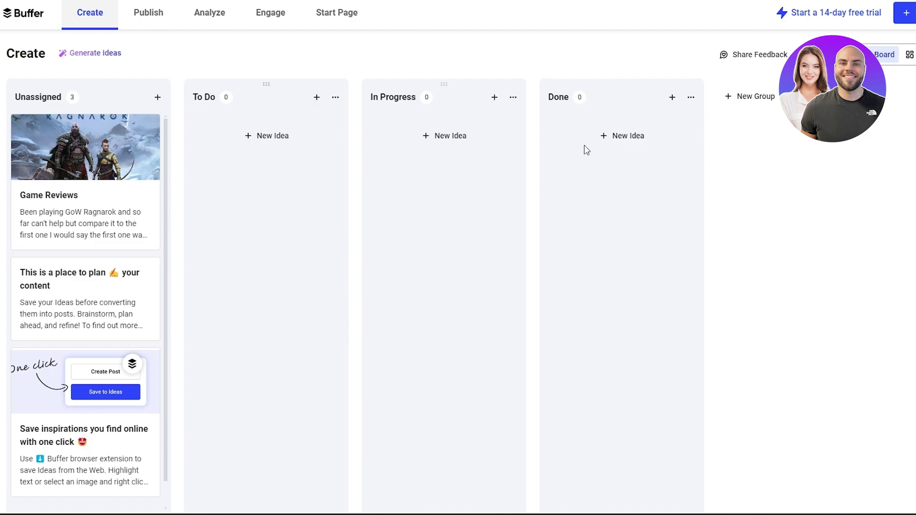
Step: Return to the publishing calendar and check the scheduled God of War post on Friday, Sep 27
click(134, 23)
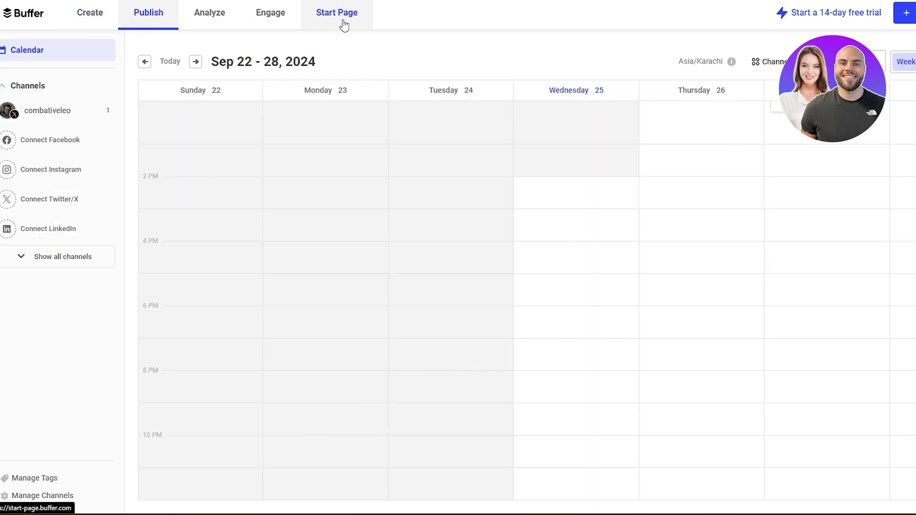
scroll(859, 248, up, 5)
scroll(400, 300, up, 3)
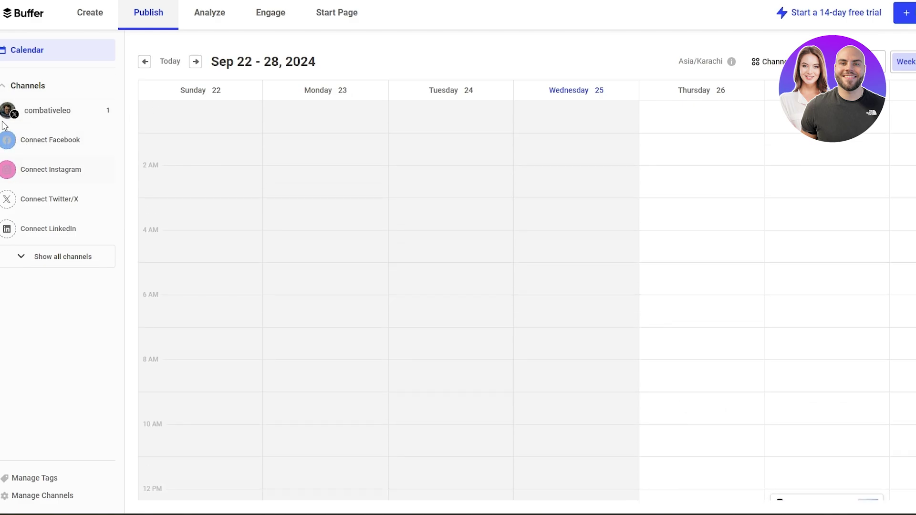
scroll(744, 220, down, 4)
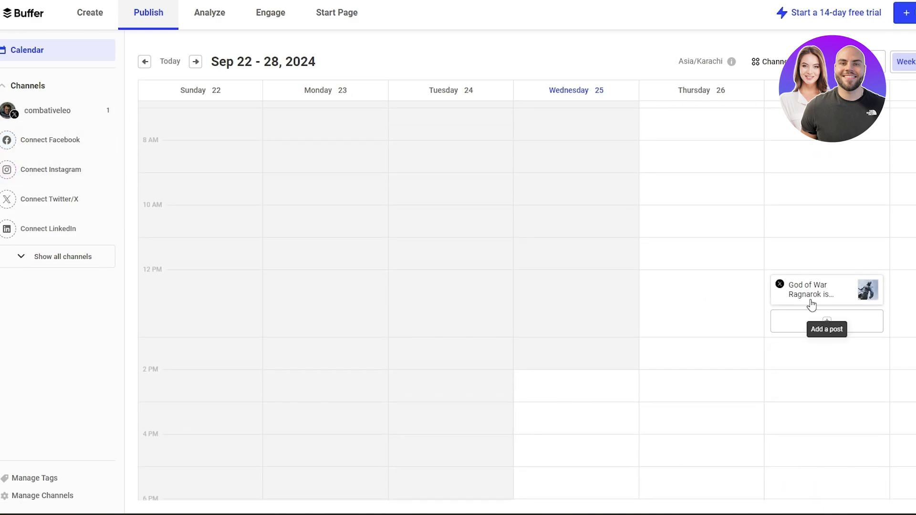
Step: View what the Analyze and Engage sections offer without starting the 14-day free trial
click(232, 27)
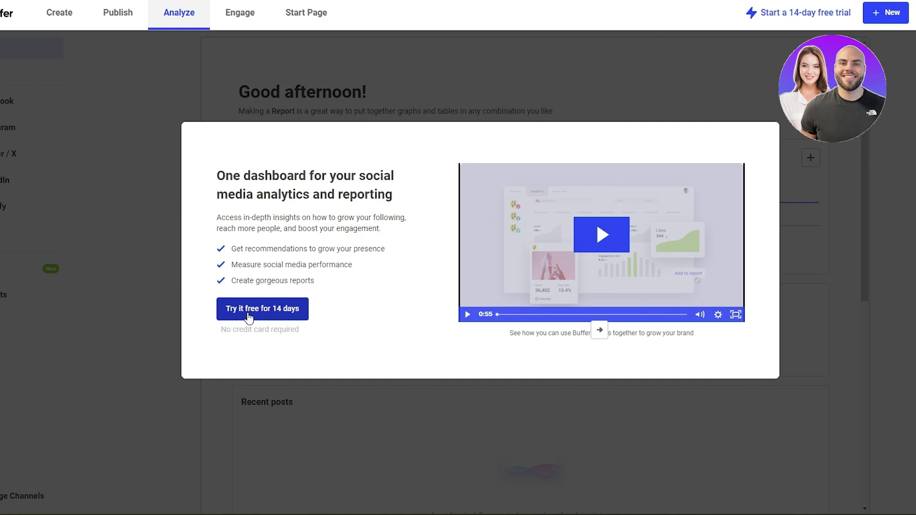
click(240, 26)
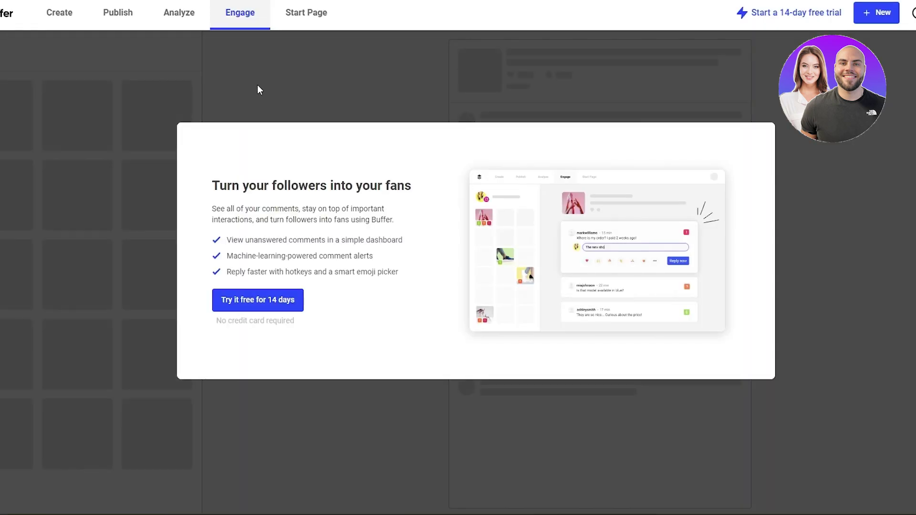
Step: Examine the Start Page template gallery, from the Traveler template through to the Sculpture NFT template
click(300, 21)
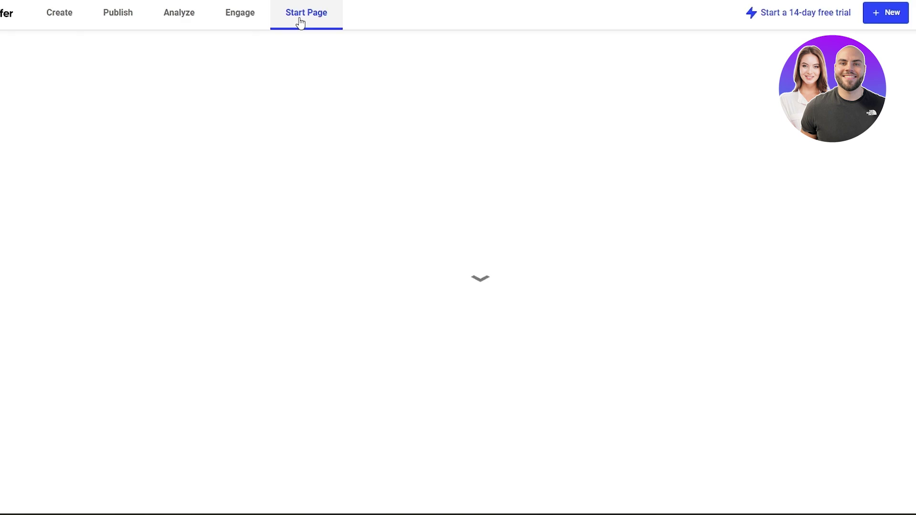
scroll(299, 150, down, 4)
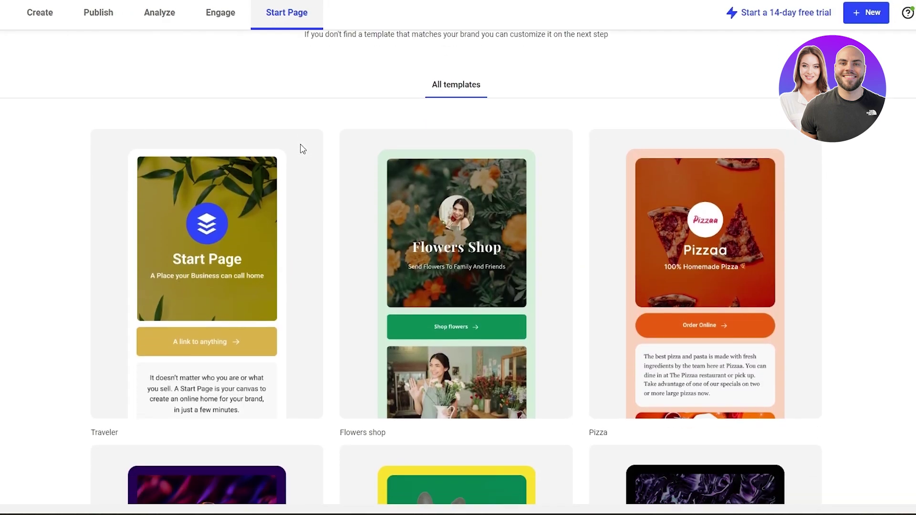
scroll(301, 153, down, 10)
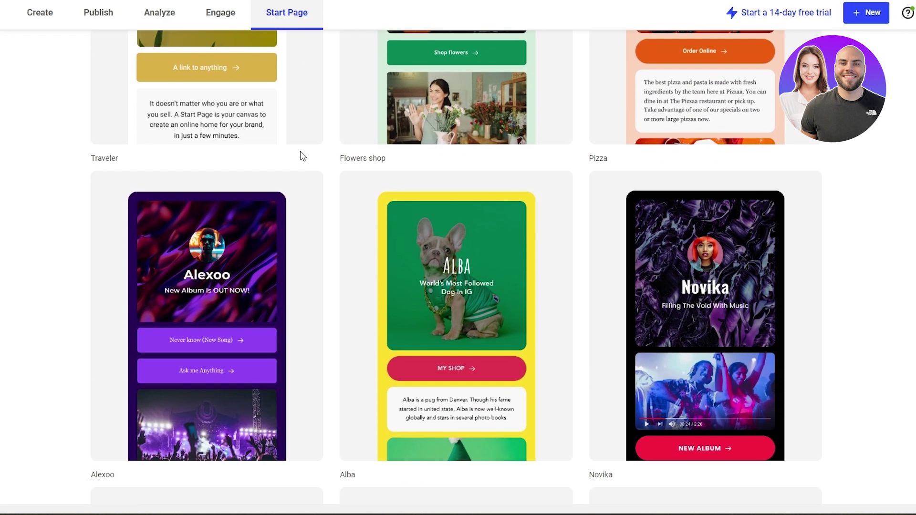
scroll(301, 156, down, 3)
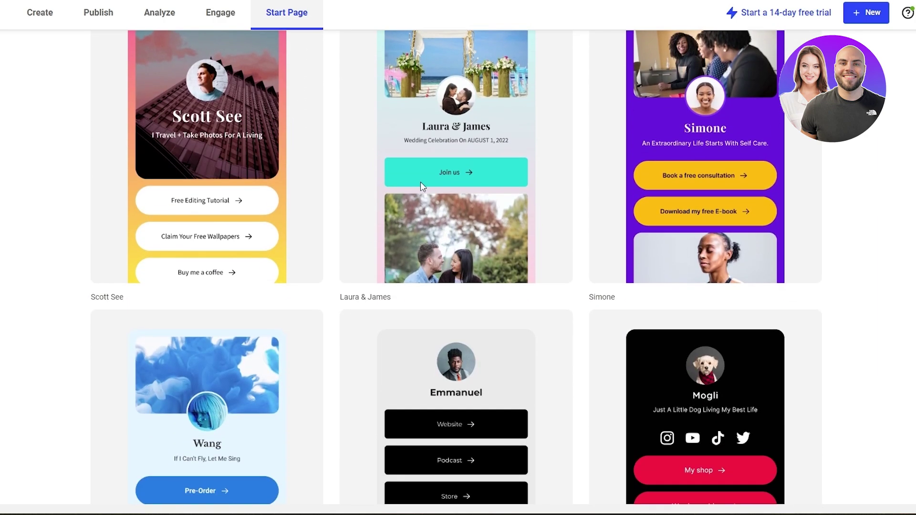
scroll(332, 285, down, 2)
scroll(307, 289, down, 1)
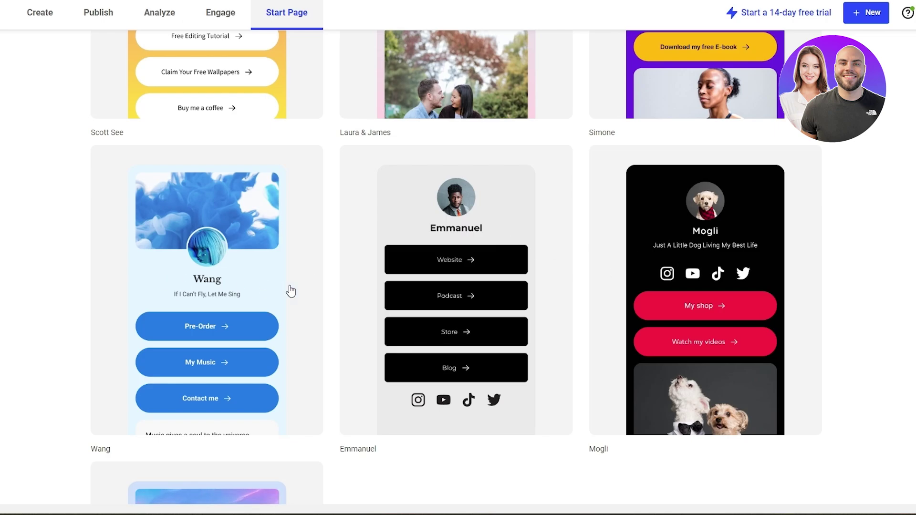
scroll(288, 288, up, 3)
scroll(249, 294, down, 5)
scroll(249, 295, down, 3)
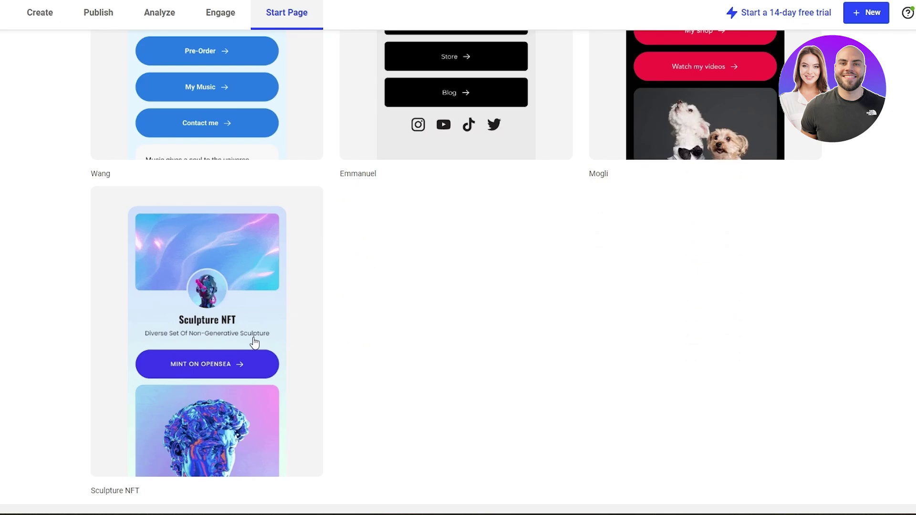
scroll(257, 347, up, 15)
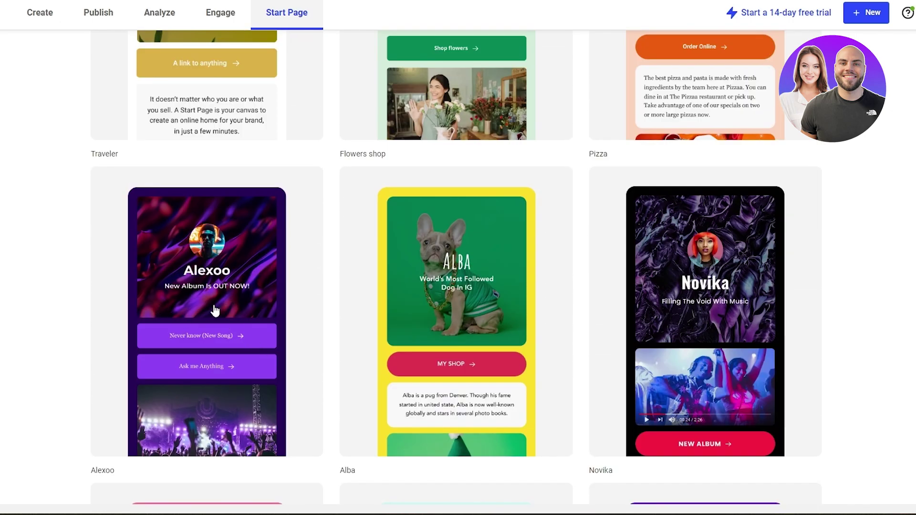
scroll(213, 326, up, 1)
scroll(191, 334, down, 5)
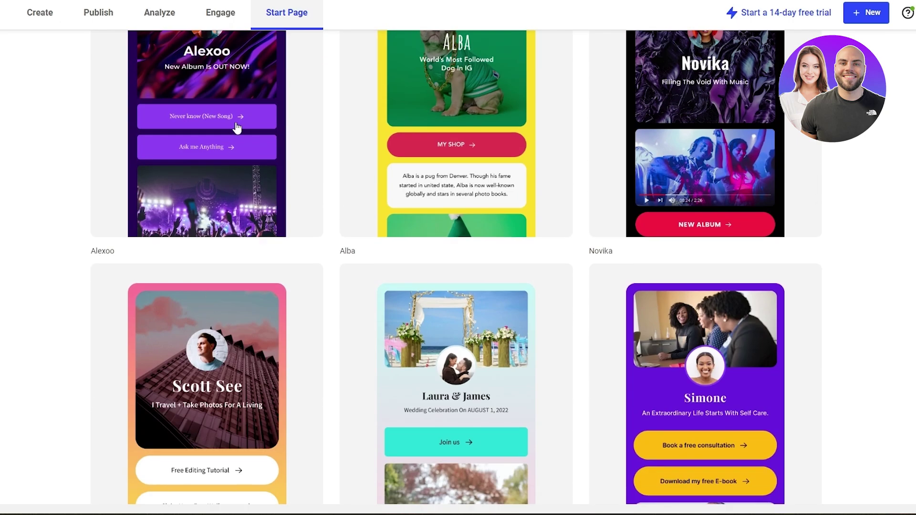
Step: Create a Start Page from the Mogli template and name it "Kelpi"
scroll(303, 259, down, 9)
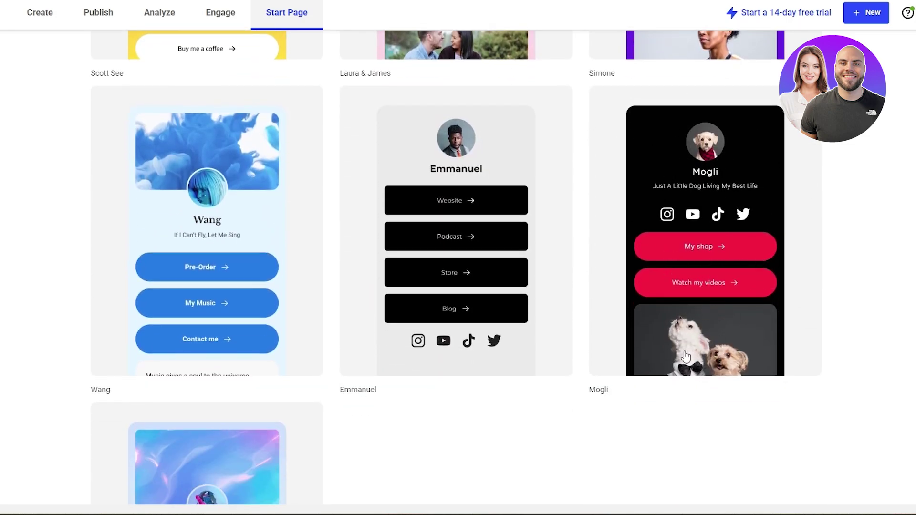
click(692, 318)
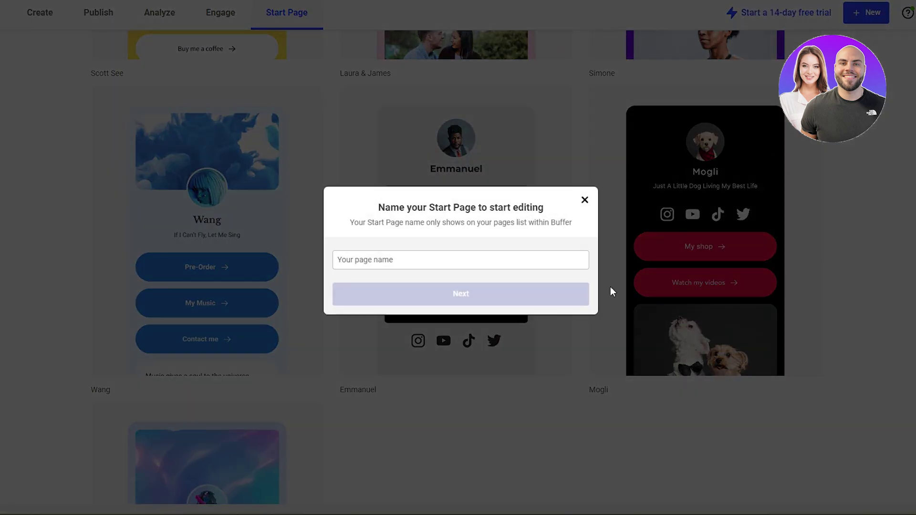
click(360, 266)
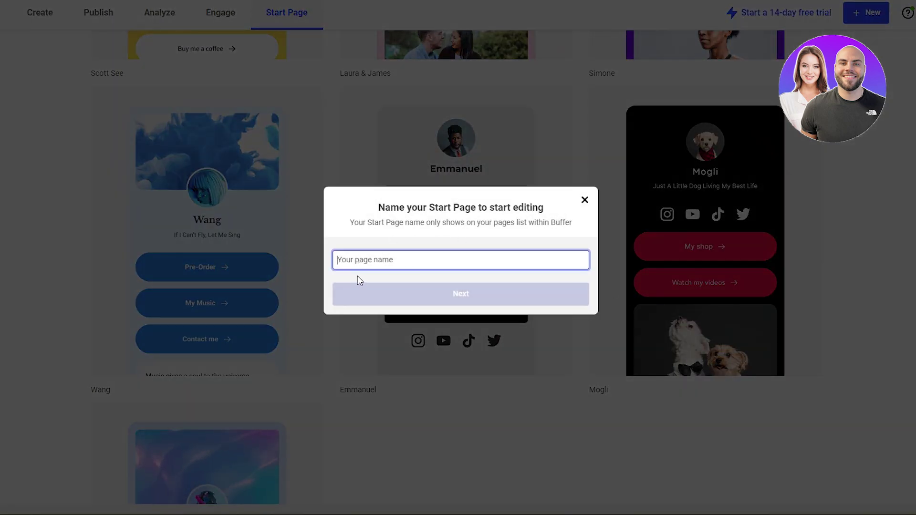
text(Ke)
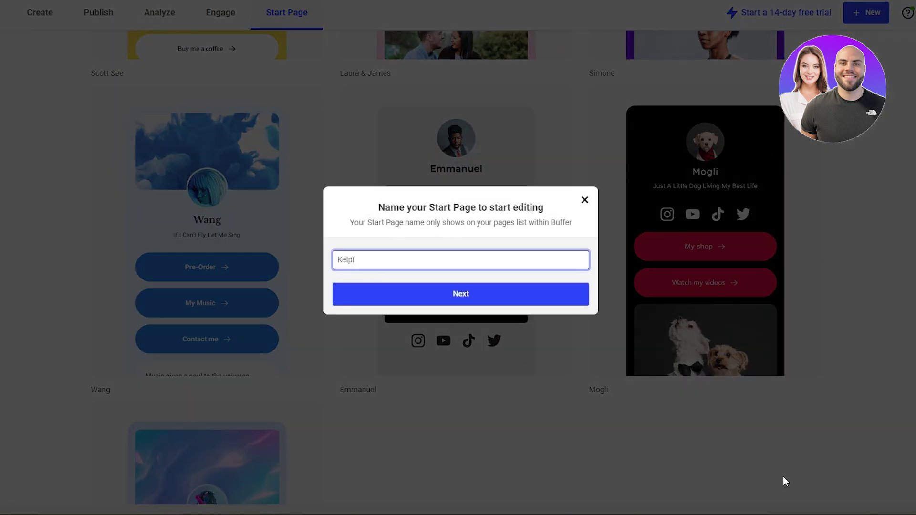
text(lpi)
click(478, 298)
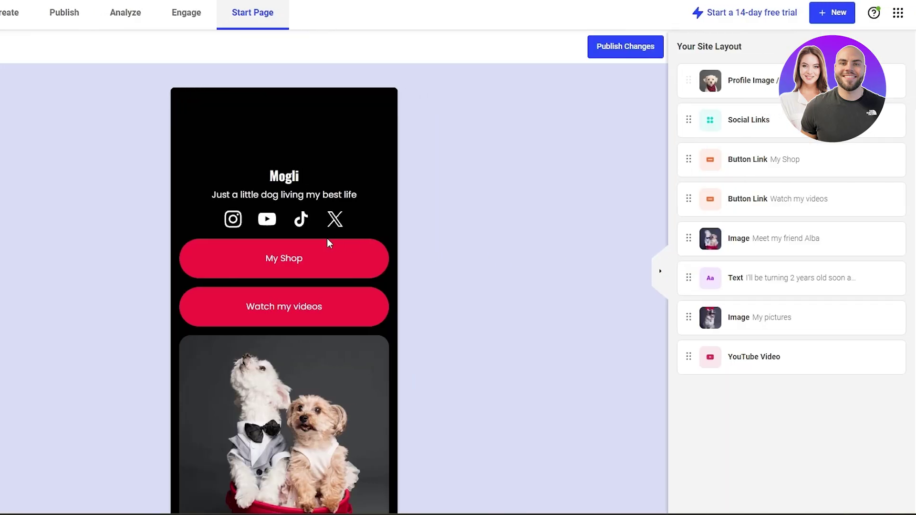
Step: Replace the profile image in the page header with the Warhammer-40000-space-marine-2.jpeg picture
scroll(273, 258, down, 5)
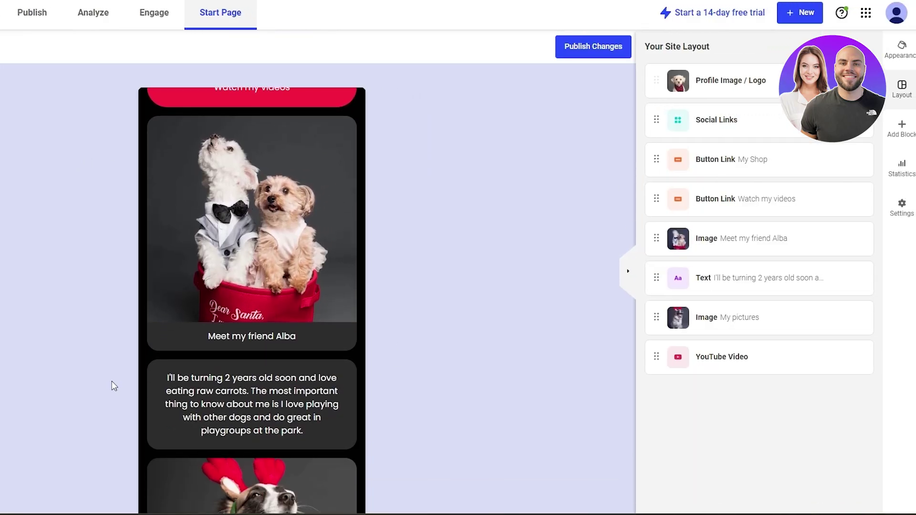
scroll(311, 368, down, 5)
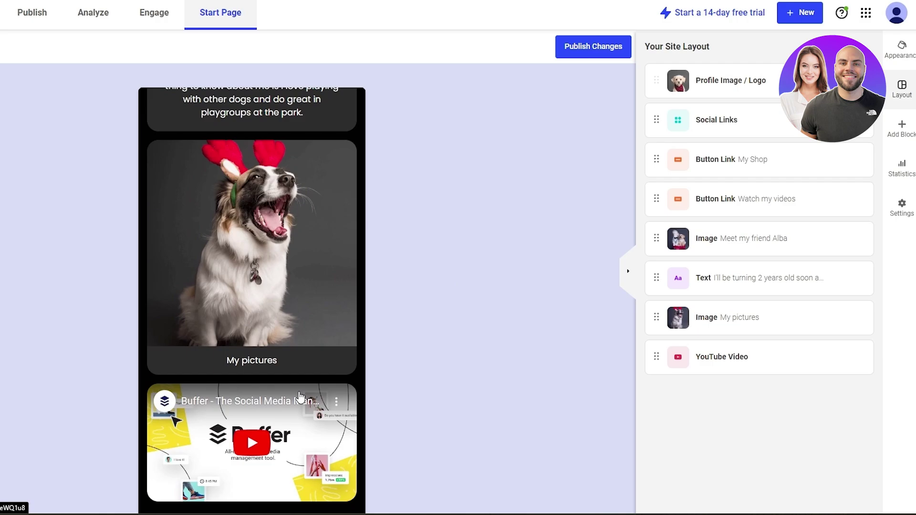
scroll(298, 397, up, 10)
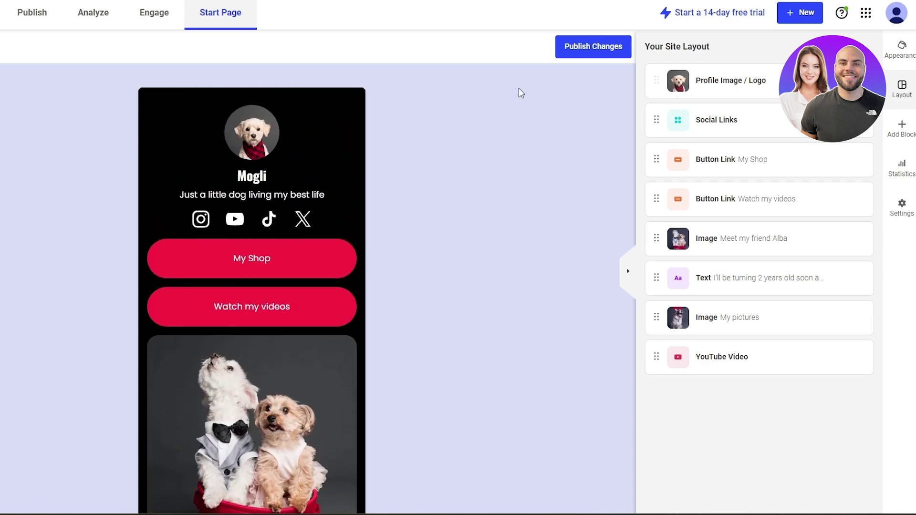
click(689, 82)
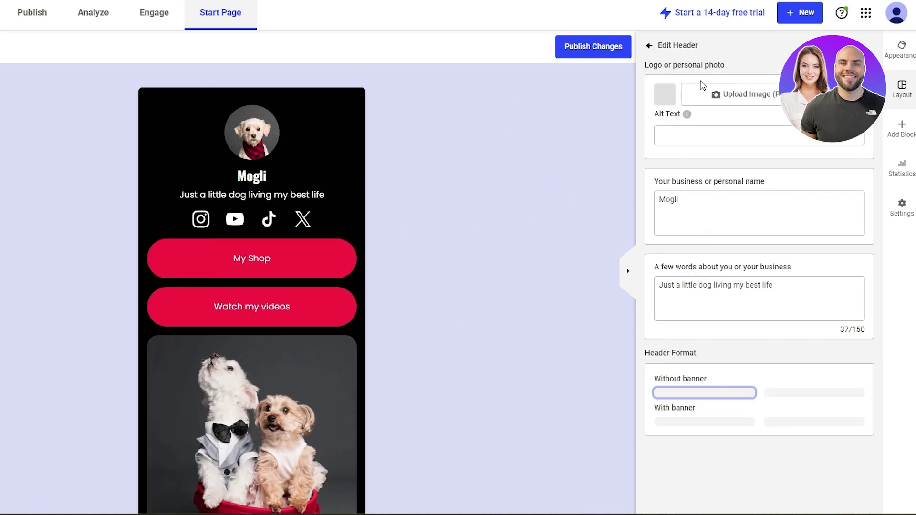
click(718, 101)
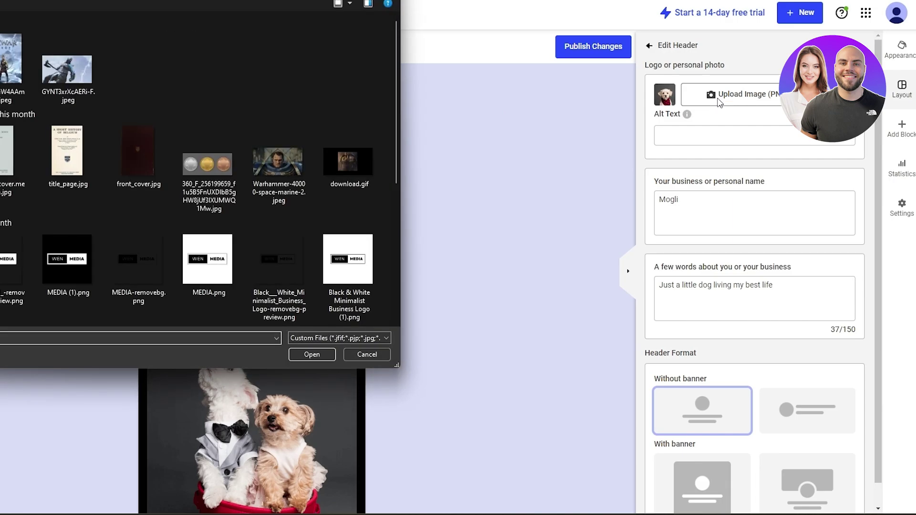
double_click(278, 165)
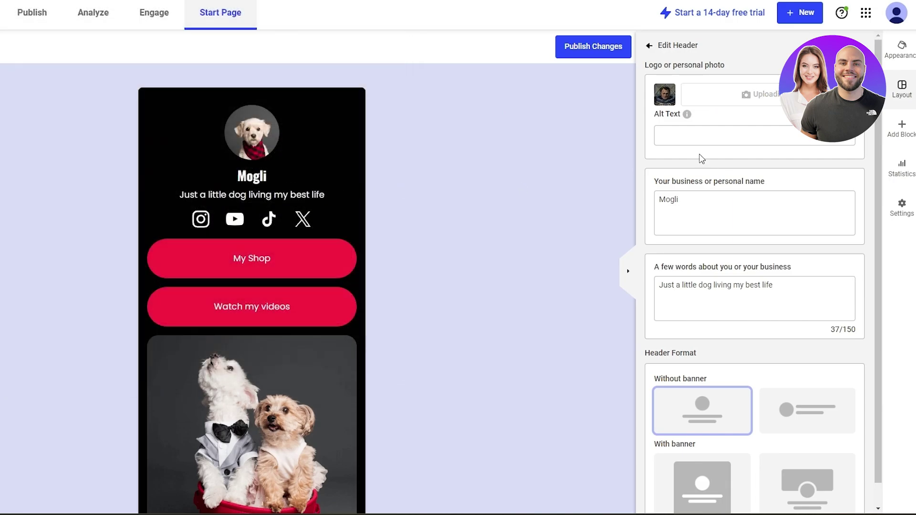
Step: Set the header's business name to "Kelpi Reviews" and its description to "Game Reviews"
click(685, 197)
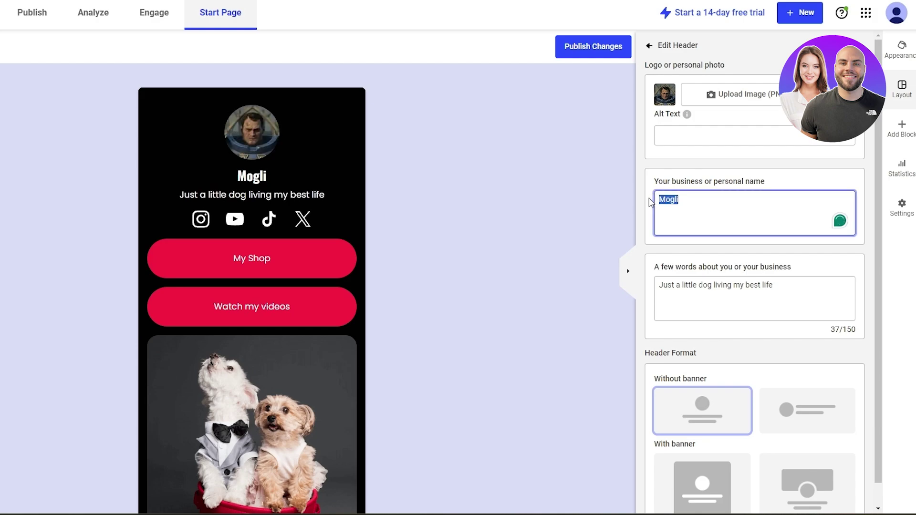
text(Kelpi Reviews)
drag(654, 268, 788, 277)
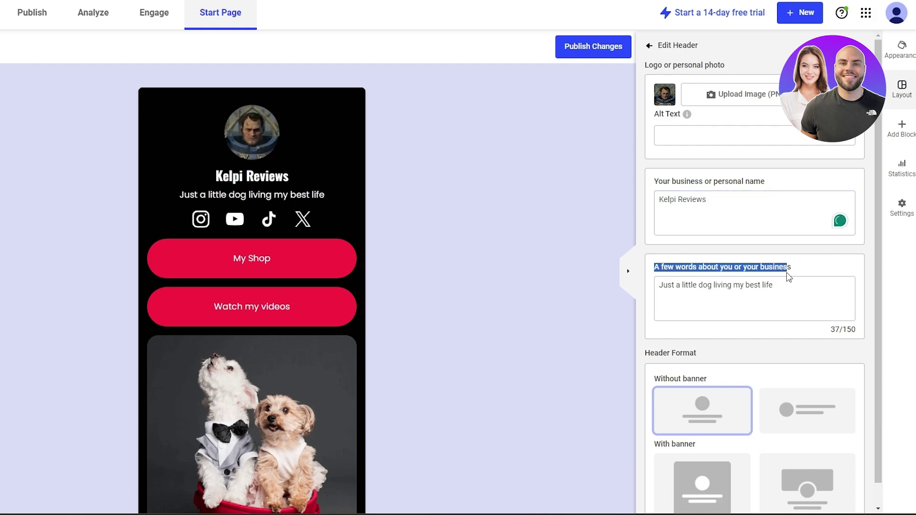
click(709, 305)
drag(788, 282, 652, 285)
text(Game Reviews)
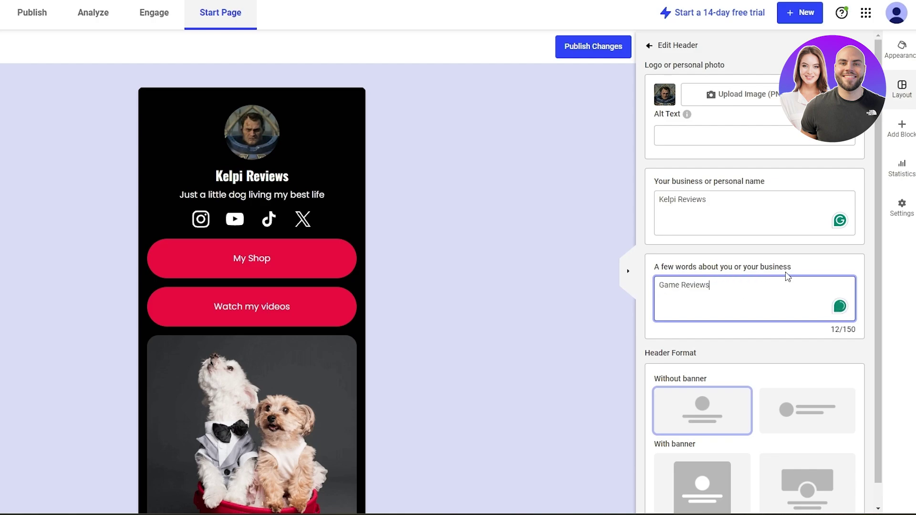
Step: Try the side-by-side header format and both banner formats, ending on the centred format without a banner
scroll(744, 291, down, 1)
click(715, 317)
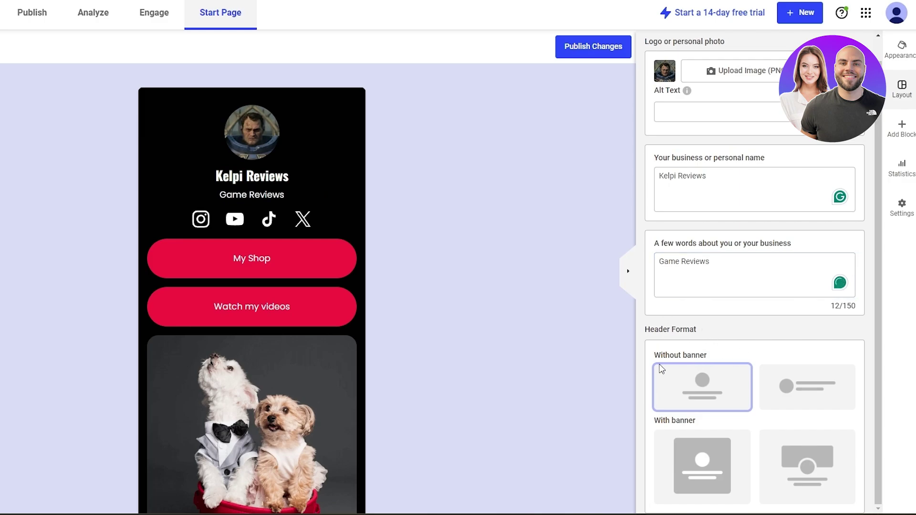
click(800, 389)
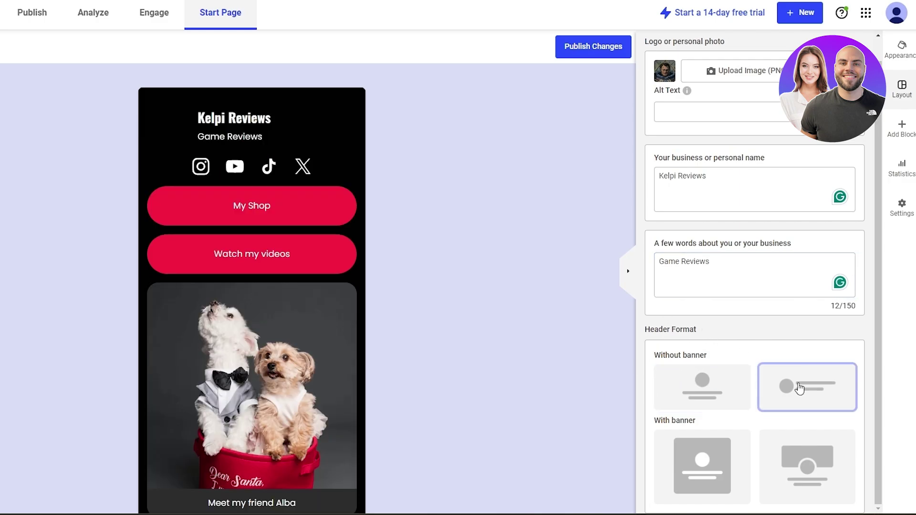
click(699, 462)
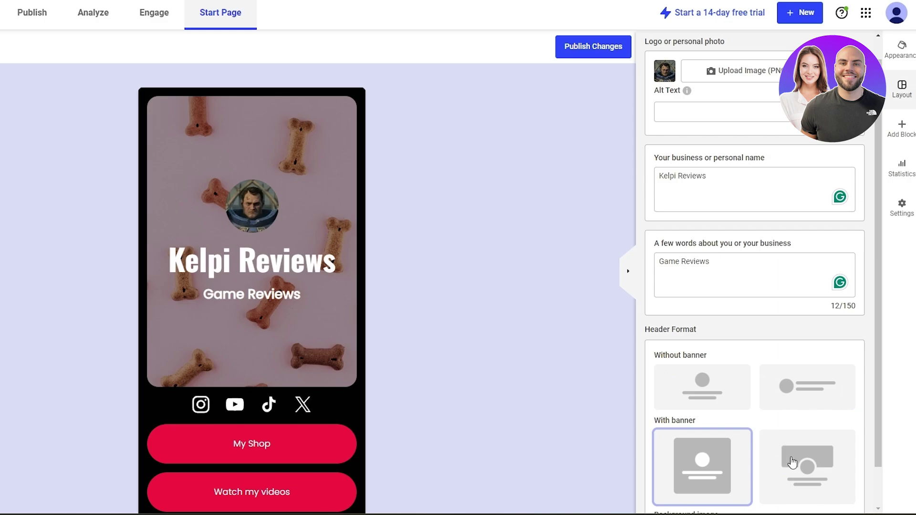
click(792, 462)
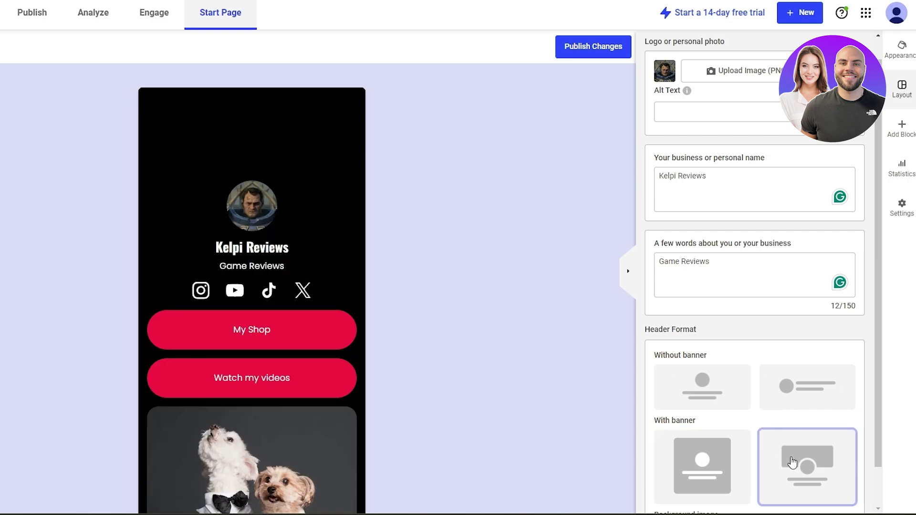
click(730, 400)
click(842, 398)
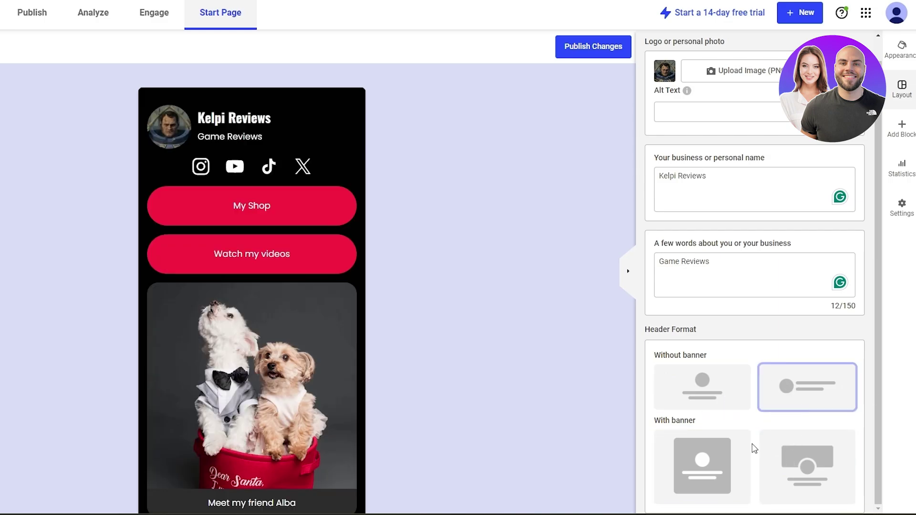
click(709, 454)
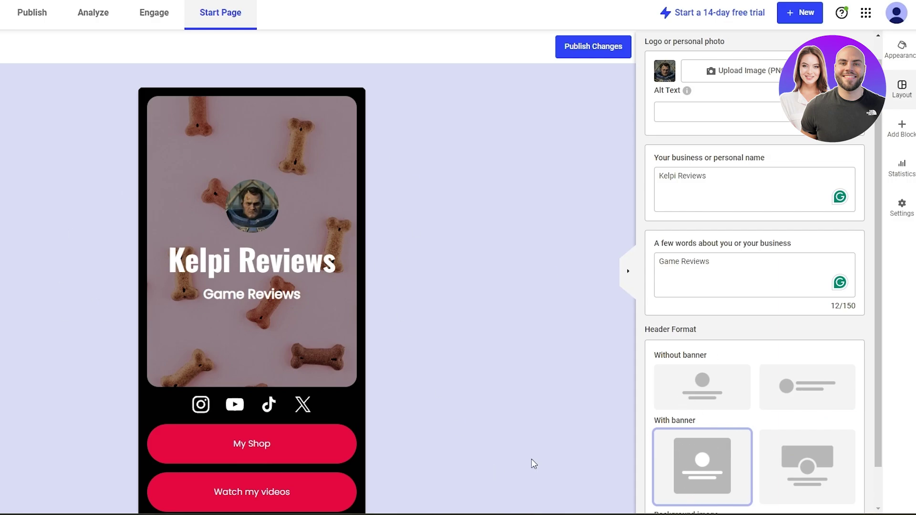
click(702, 392)
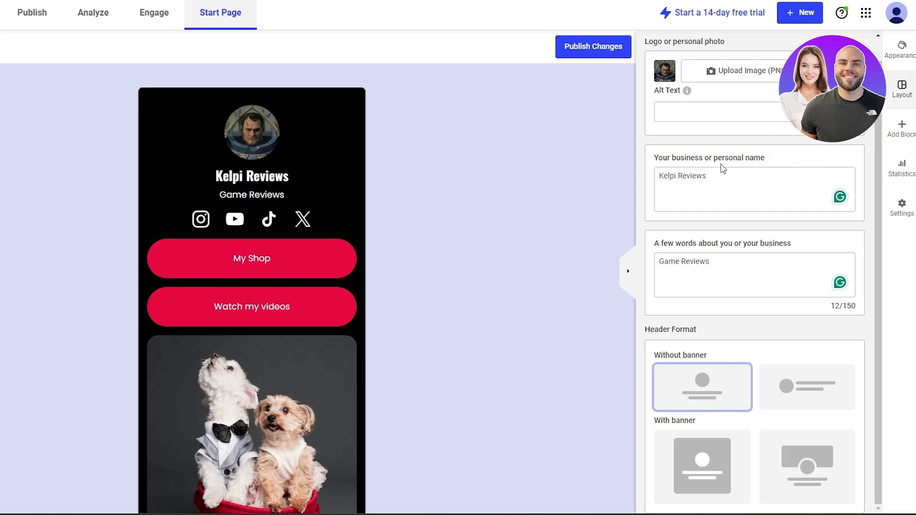
Step: Review the page's appearance options for themes, button color and font packs against the preview
click(901, 51)
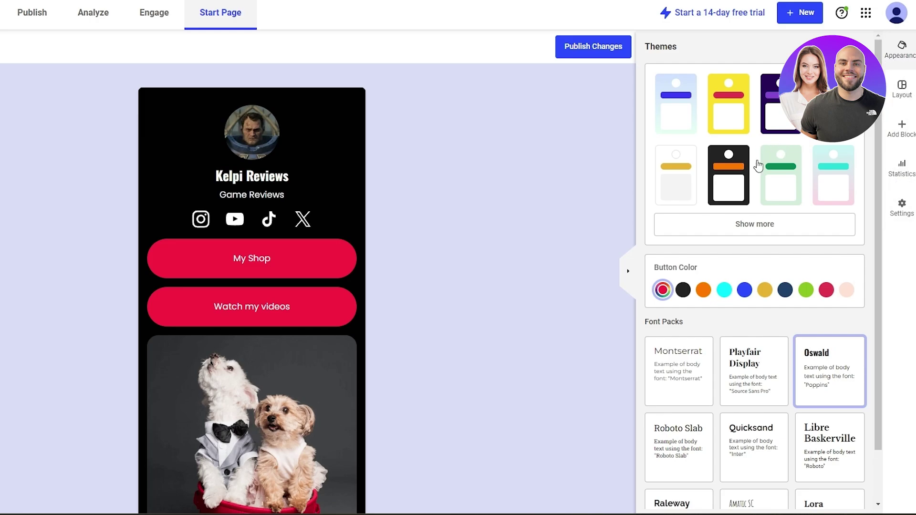
scroll(704, 104, down, 1)
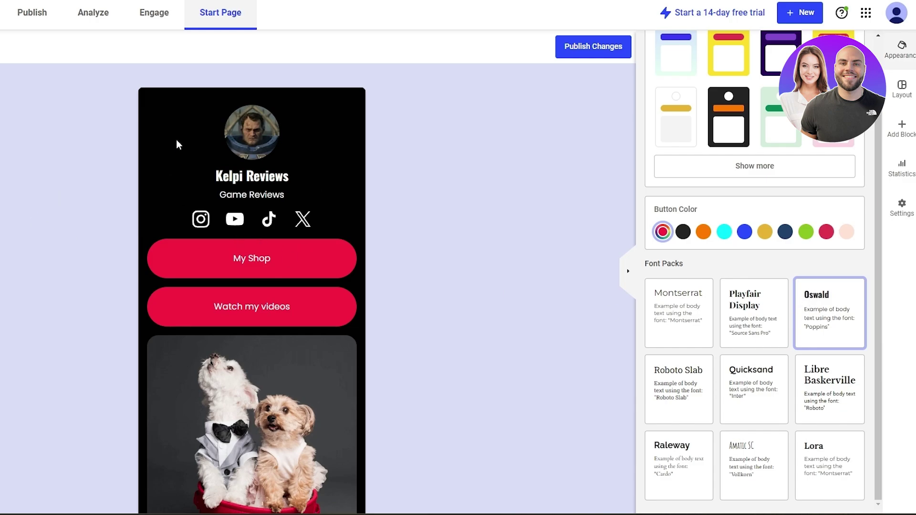
scroll(289, 260, down, 5)
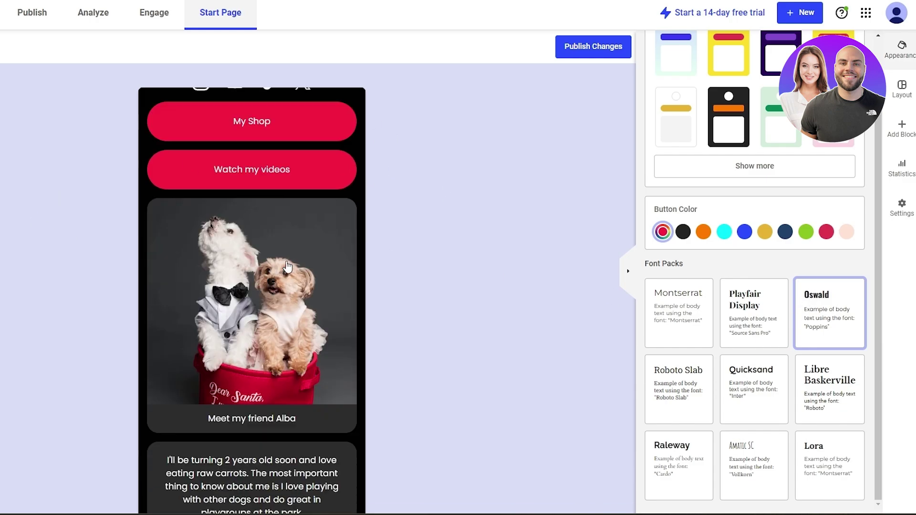
scroll(289, 260, up, 5)
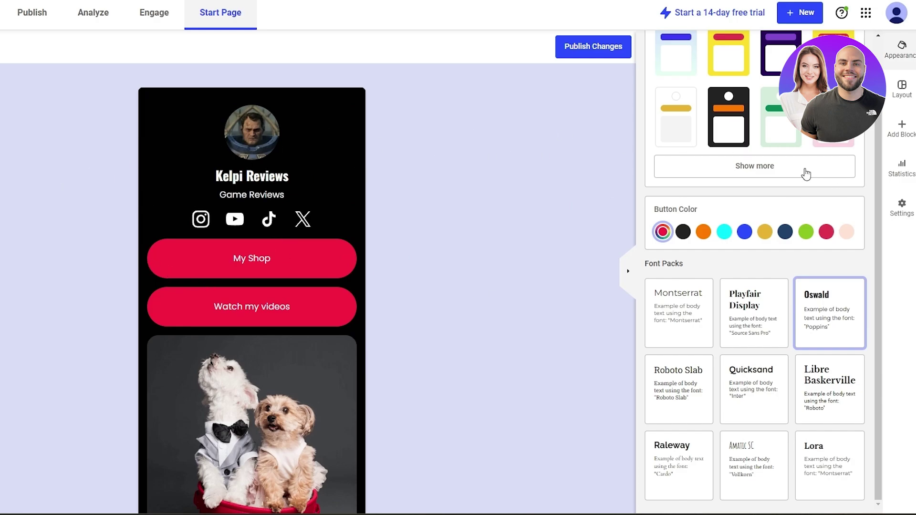
Step: Add a Threads link to the page's Social Links block
click(899, 98)
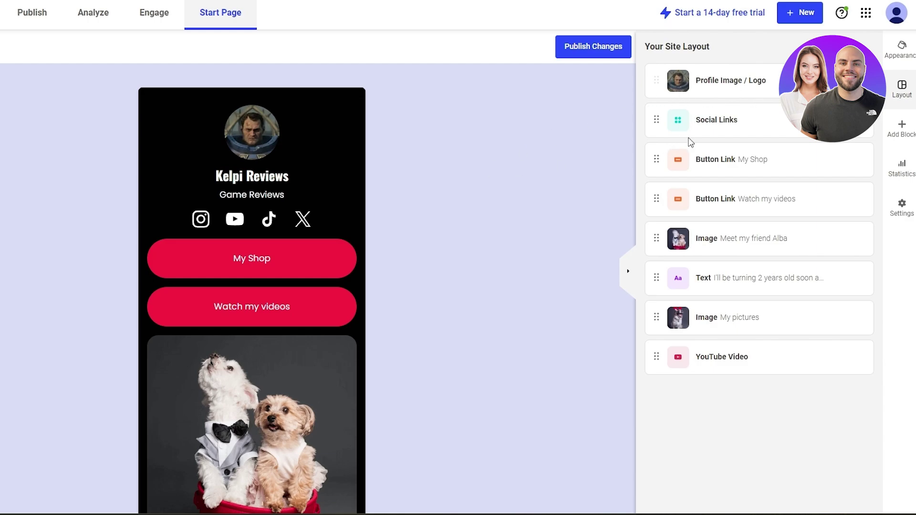
click(730, 119)
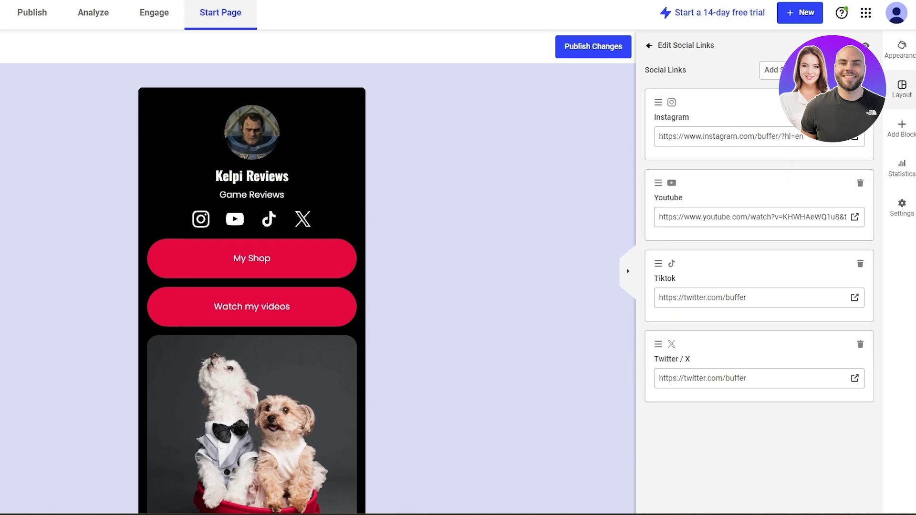
drag(805, 137, 659, 137)
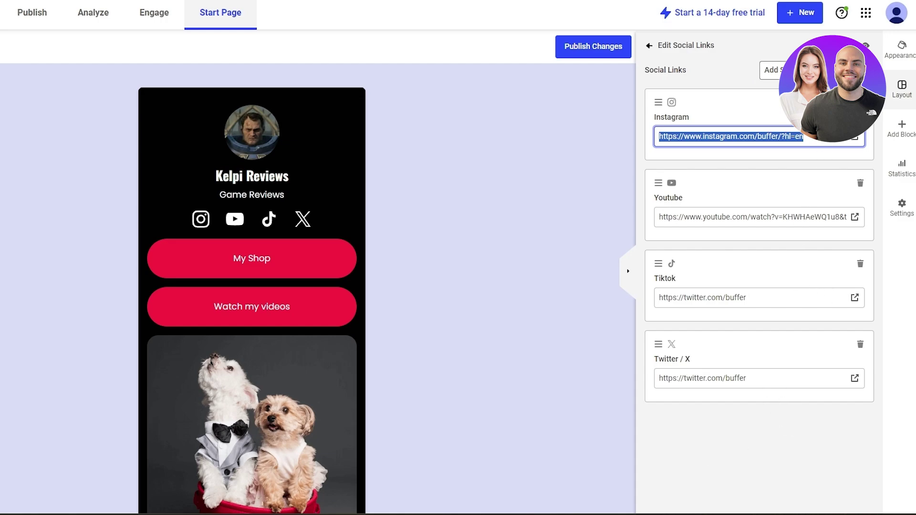
click(771, 70)
scroll(806, 153, down, 4)
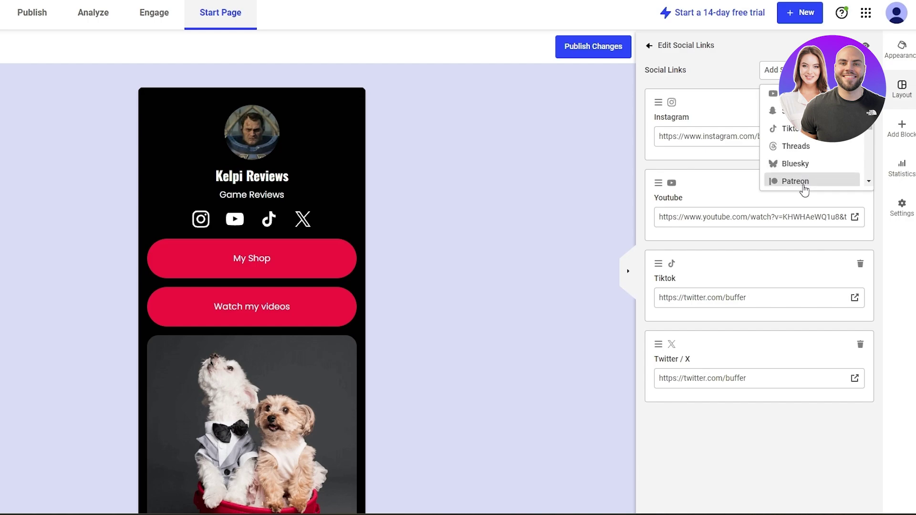
click(802, 146)
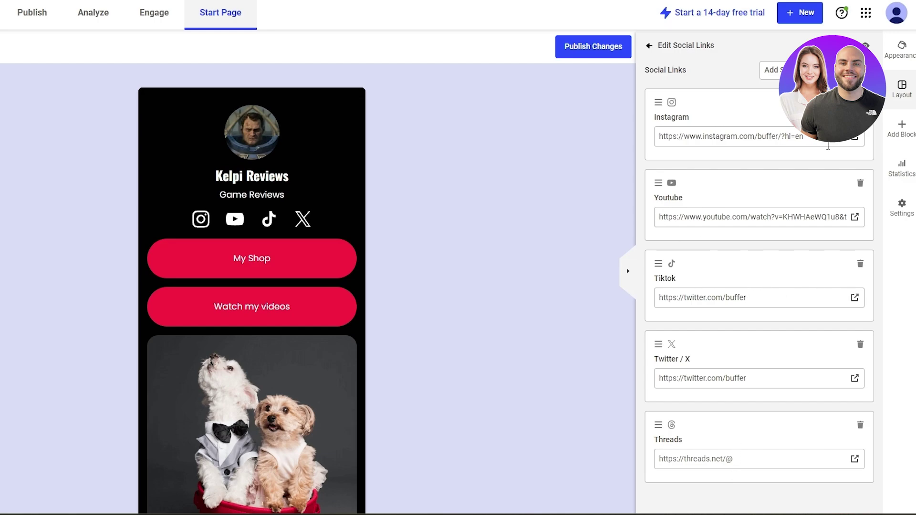
Step: Replace the Instagram link with the account's own profile URL and remove the YouTube and TikTok links
drag(825, 143, 643, 133)
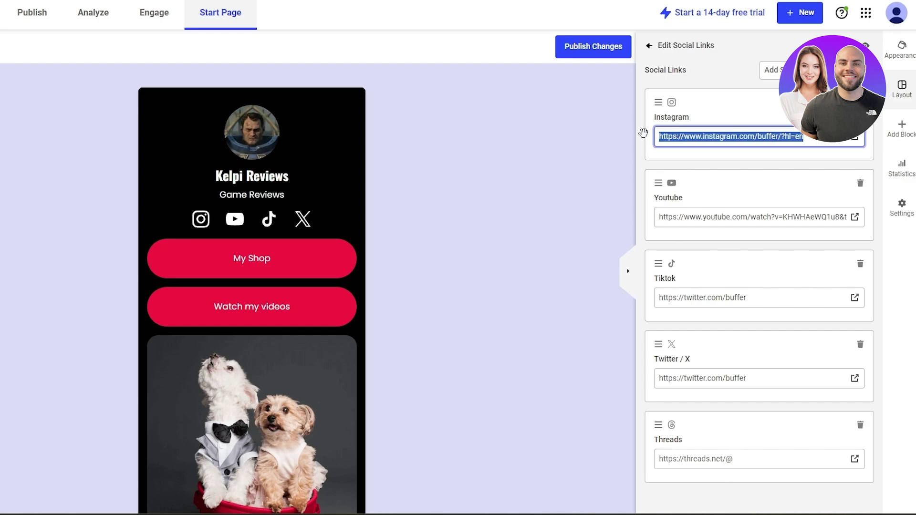
text(https://www.instagram.com/s.a.m.h.a.s.h/)
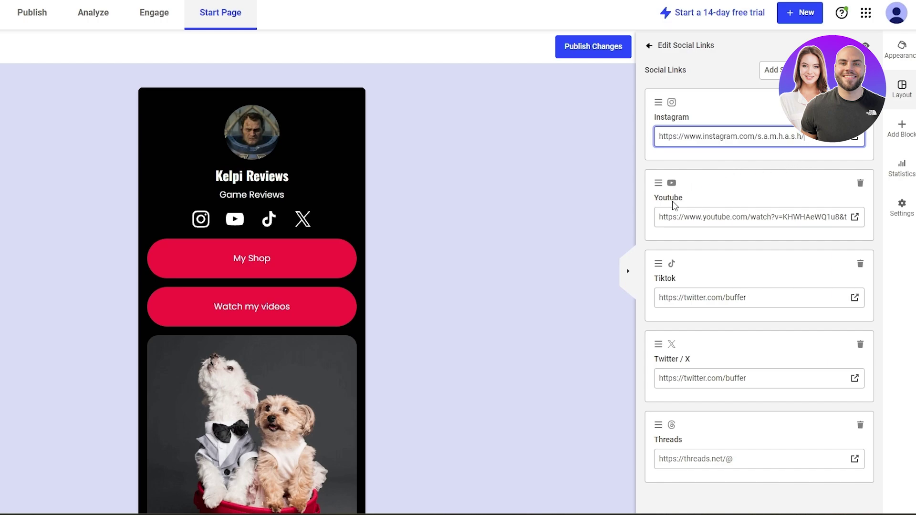
click(861, 185)
click(860, 185)
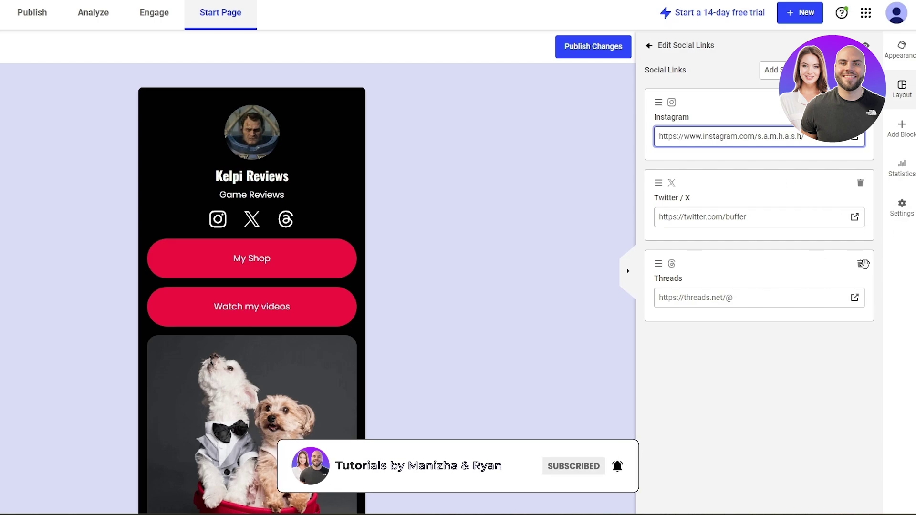
Step: Add a new TikTok entry to the social links
click(722, 454)
click(771, 71)
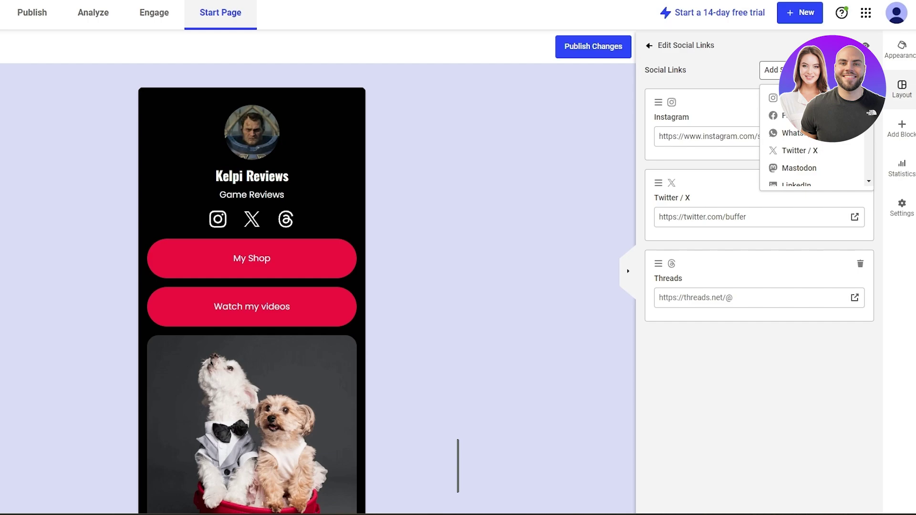
scroll(790, 133, down, 2)
click(790, 125)
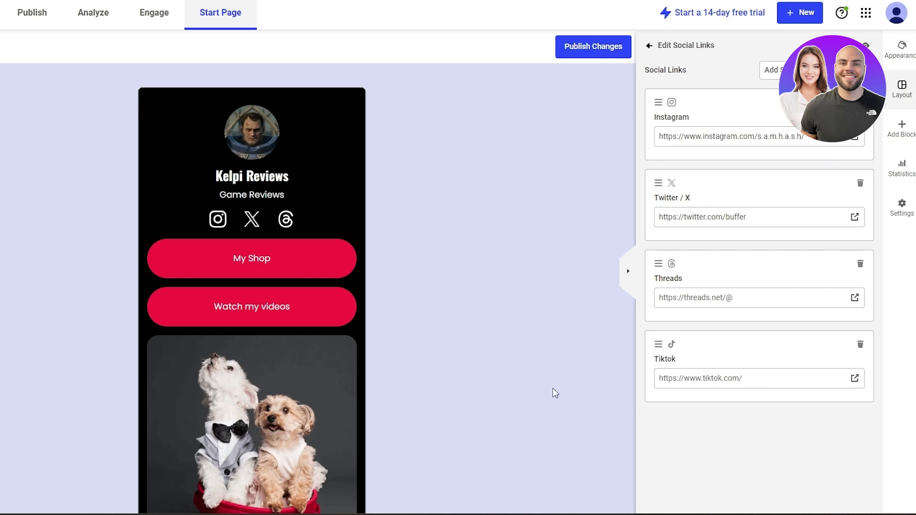
Step: Set the Threads link to the account's own profile URL and finish editing the social links
click(761, 302)
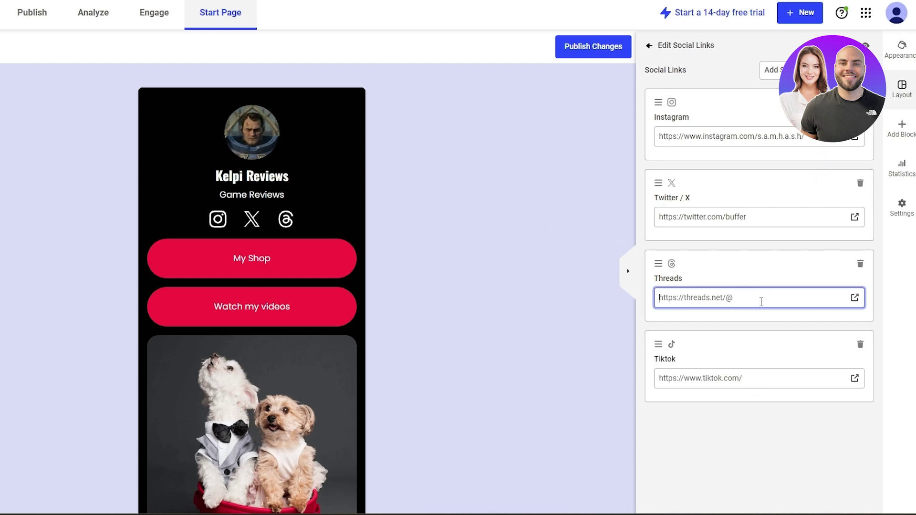
text(https://www.threads.net/@s.a.m.h.a.s.h)
click(756, 389)
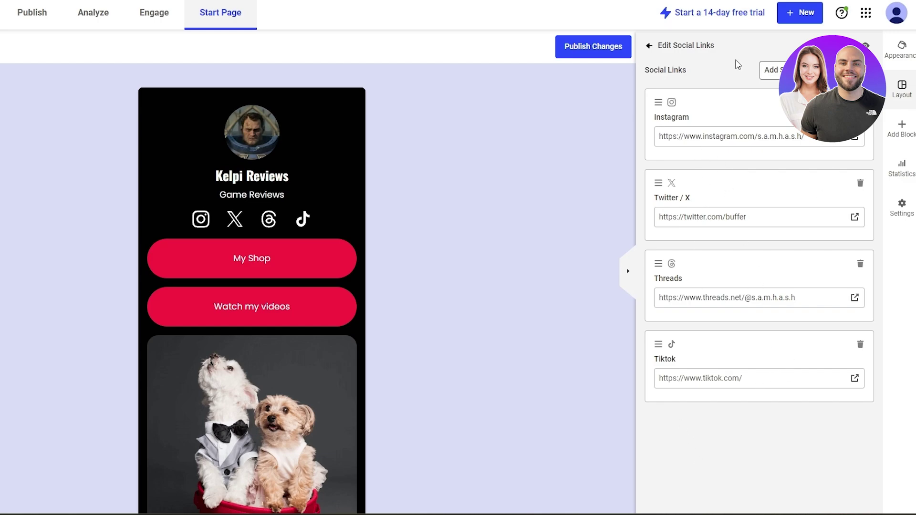
click(651, 46)
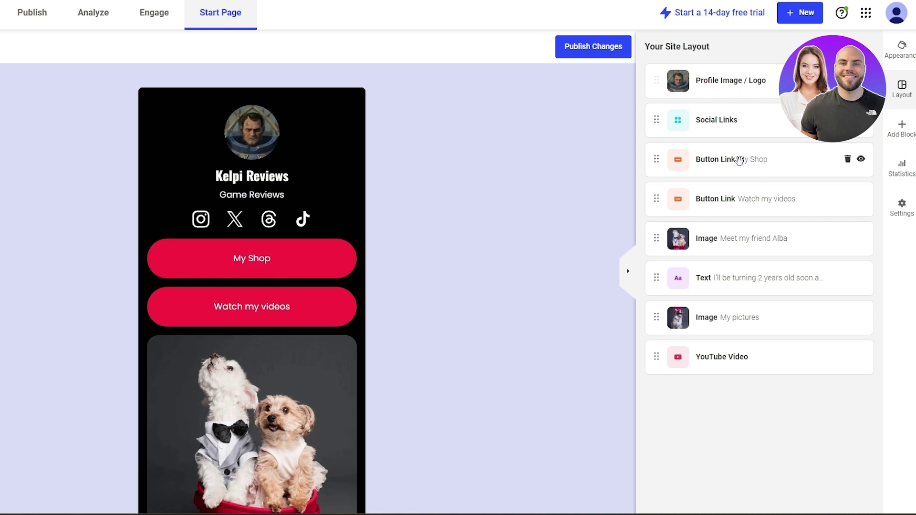
Step: Delete the "My Shop" button link block from the site layout
click(708, 158)
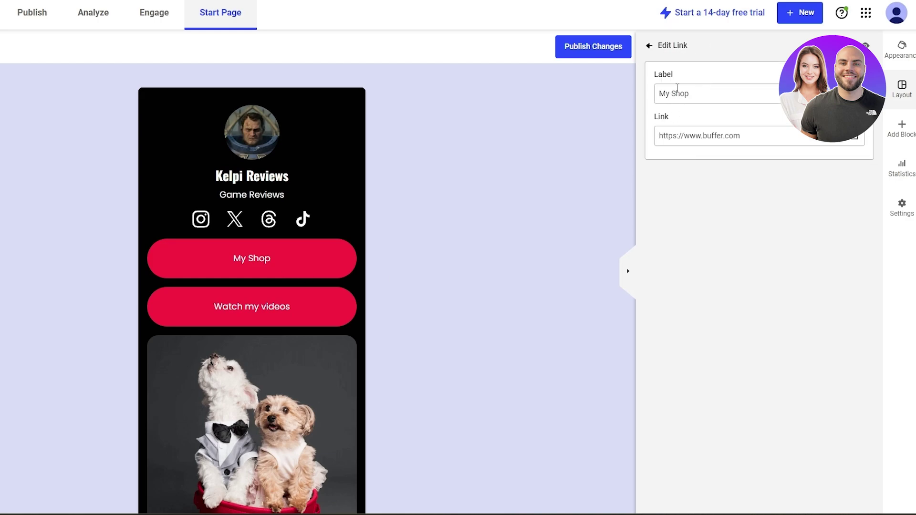
click(649, 45)
mouse_move(822, 168)
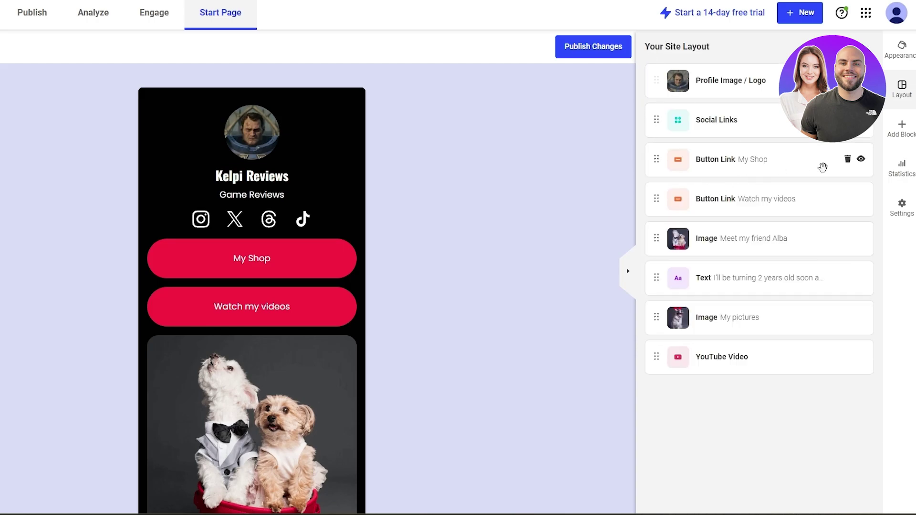
click(847, 164)
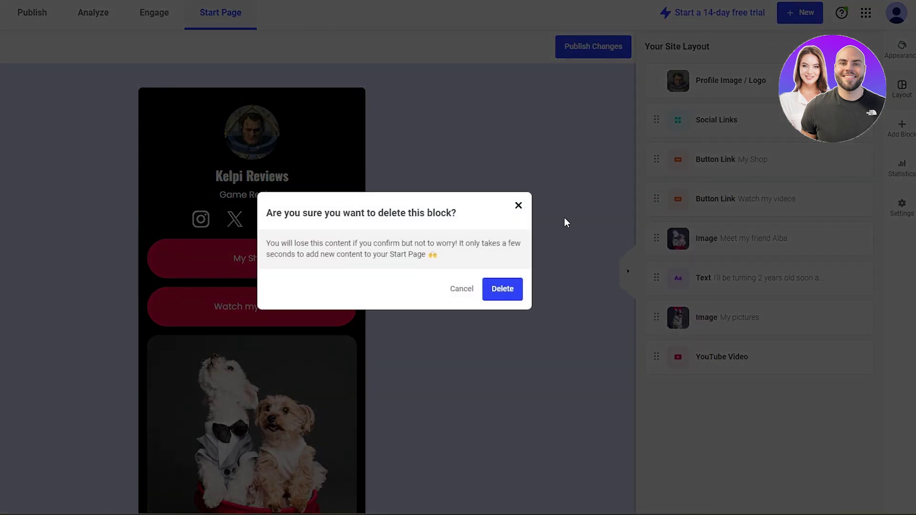
click(503, 288)
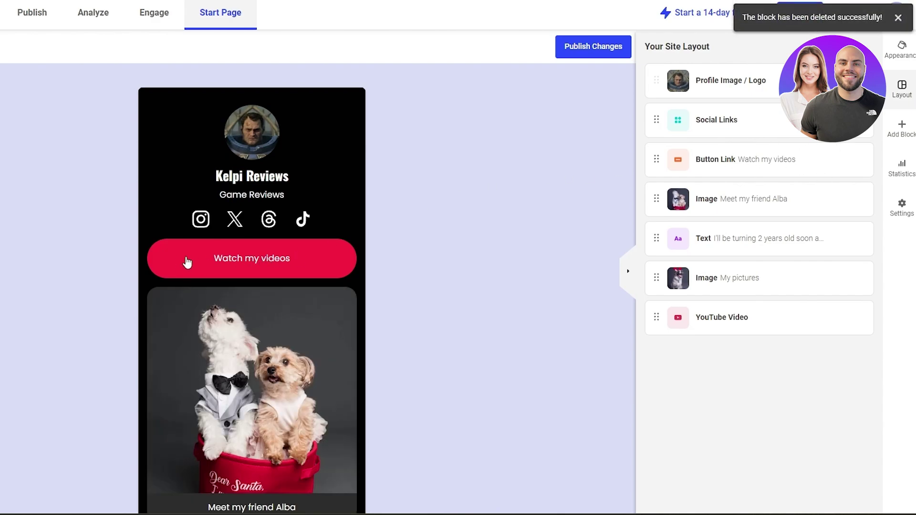
Step: Check the label and link settings of the "Watch my videos" button link
mouse_move(765, 162)
click(725, 161)
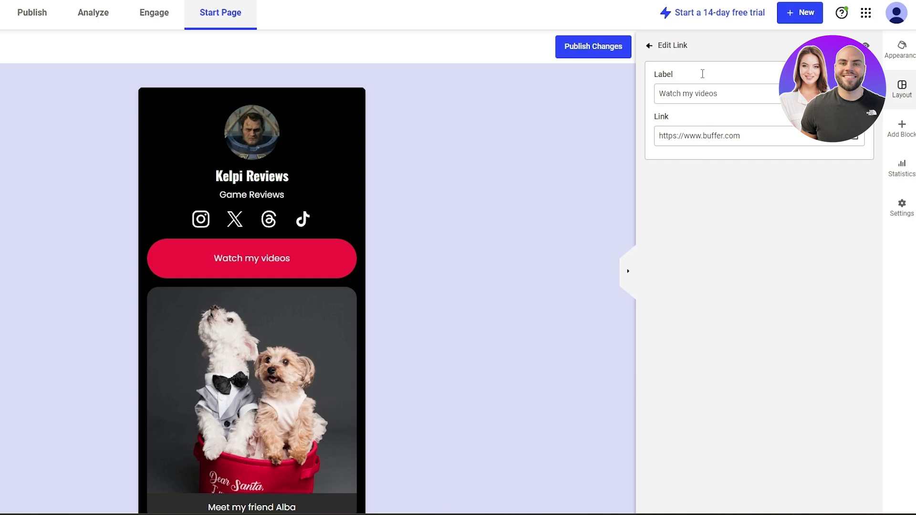
click(649, 46)
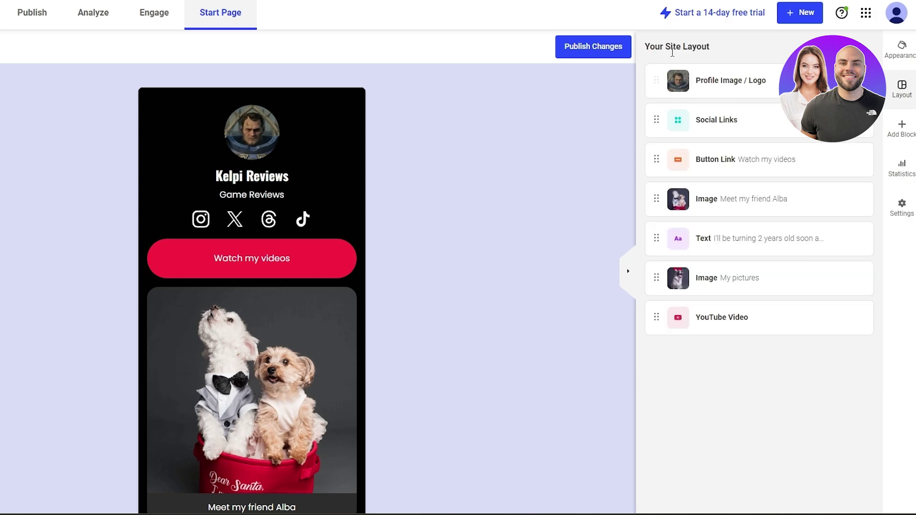
click(812, 24)
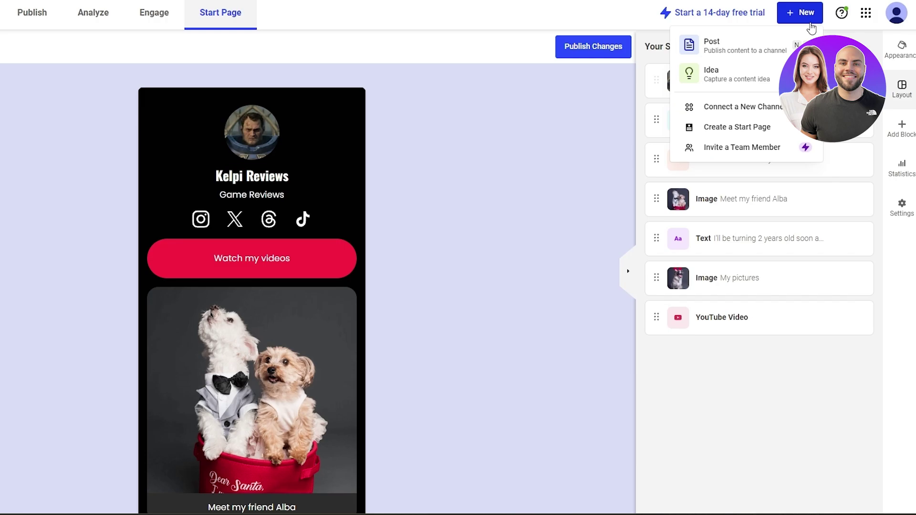
click(773, 374)
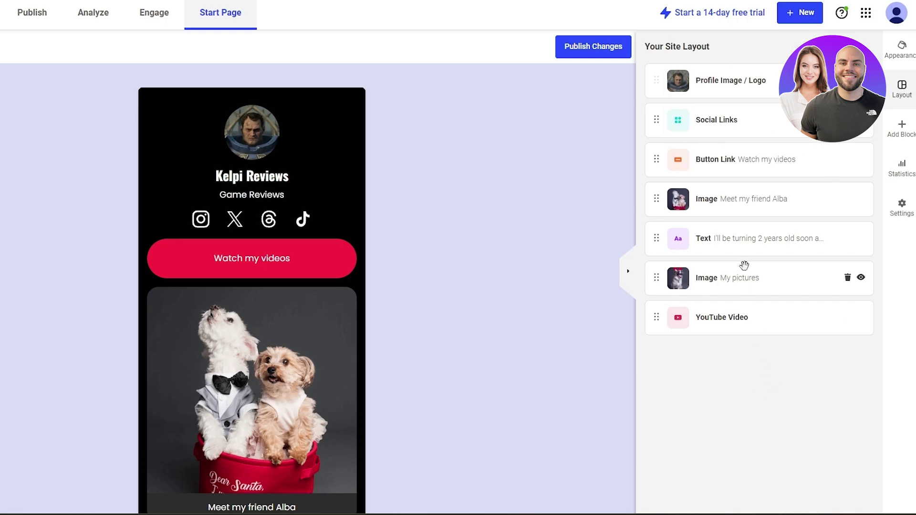
Step: Review the essential, media embed and advanced block types that can be added to the Start Page
click(903, 139)
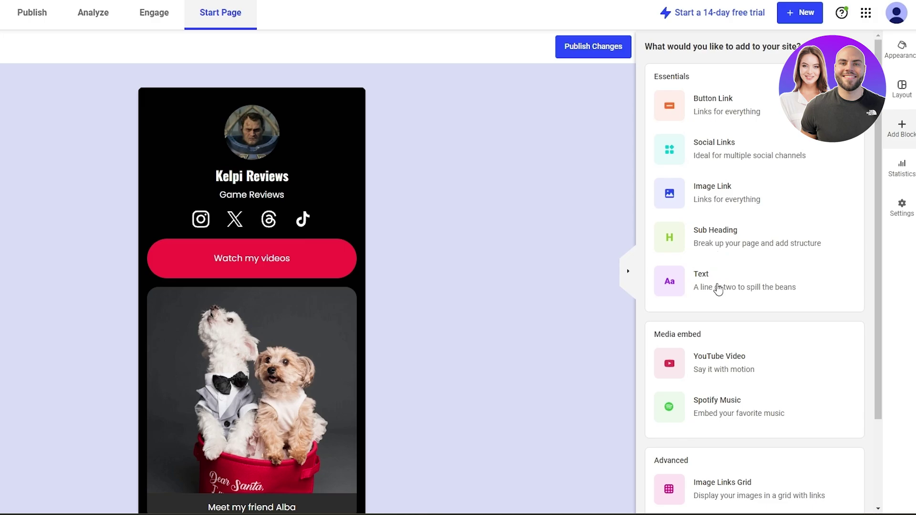
scroll(716, 288, down, 2)
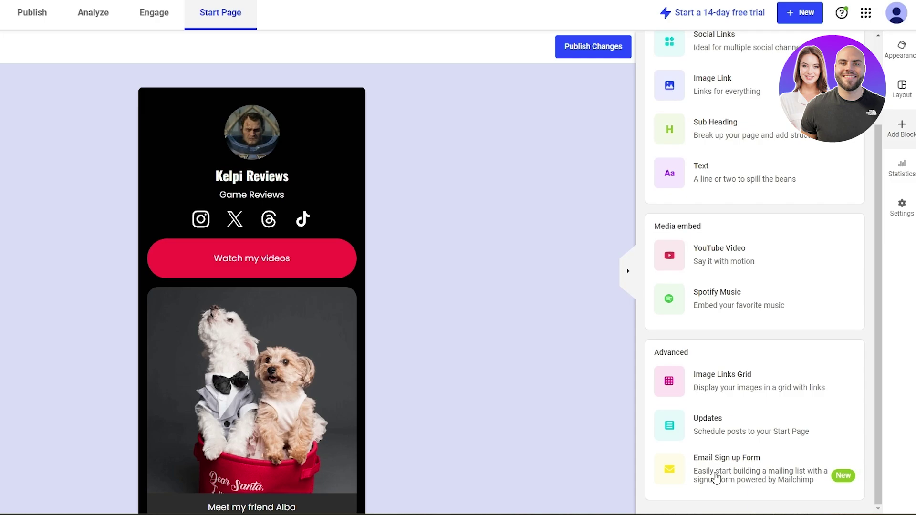
scroll(730, 427, up, 2)
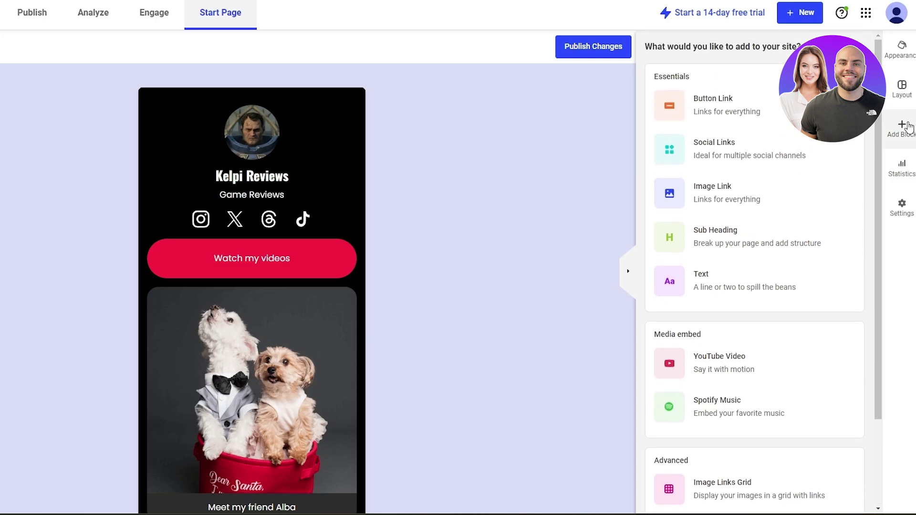
click(903, 95)
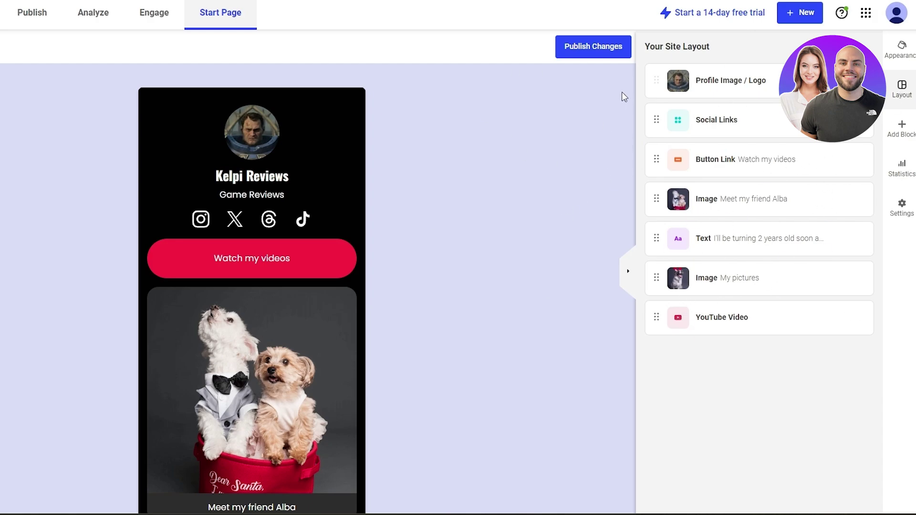
Step: Publish the Start Page under the domain name "kelpi" and copy its link
click(618, 55)
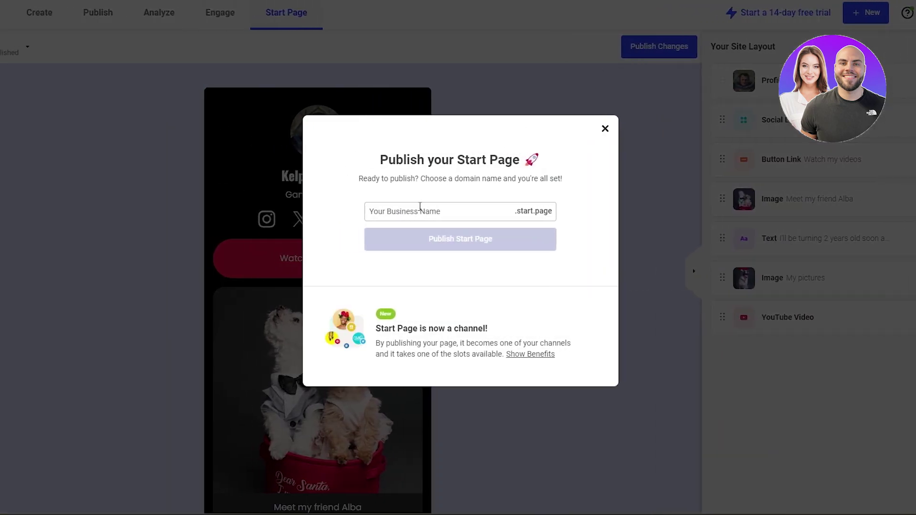
click(434, 211)
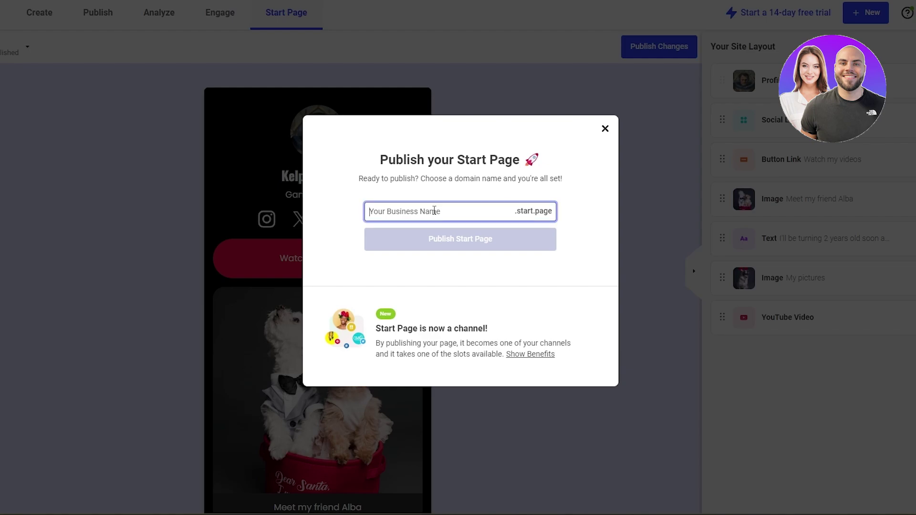
text(kelpi)
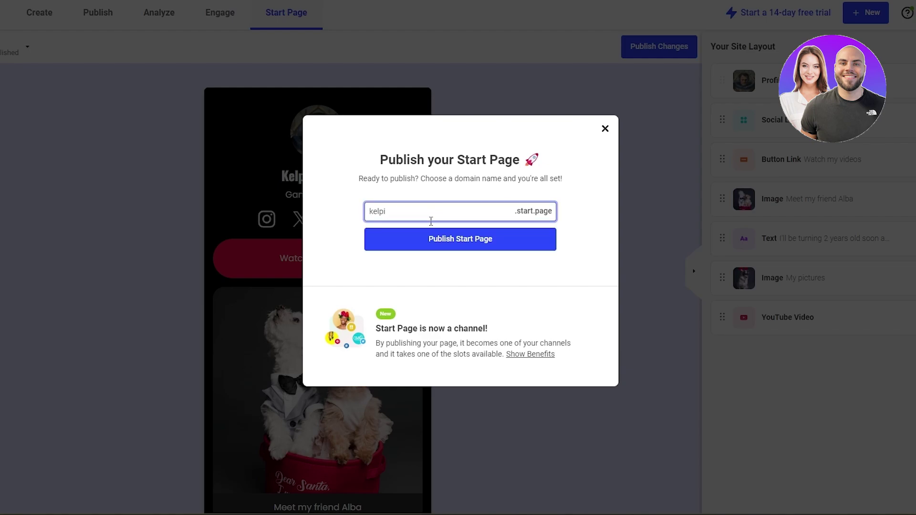
click(468, 245)
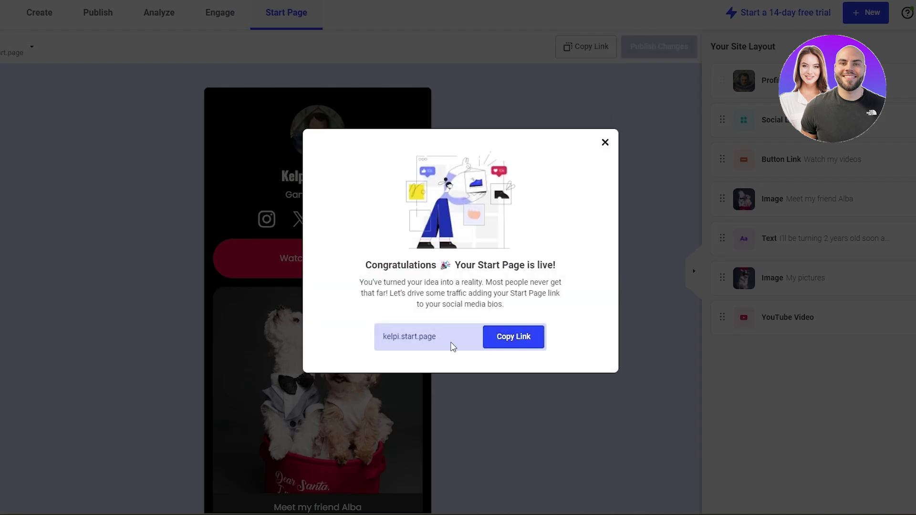
click(520, 337)
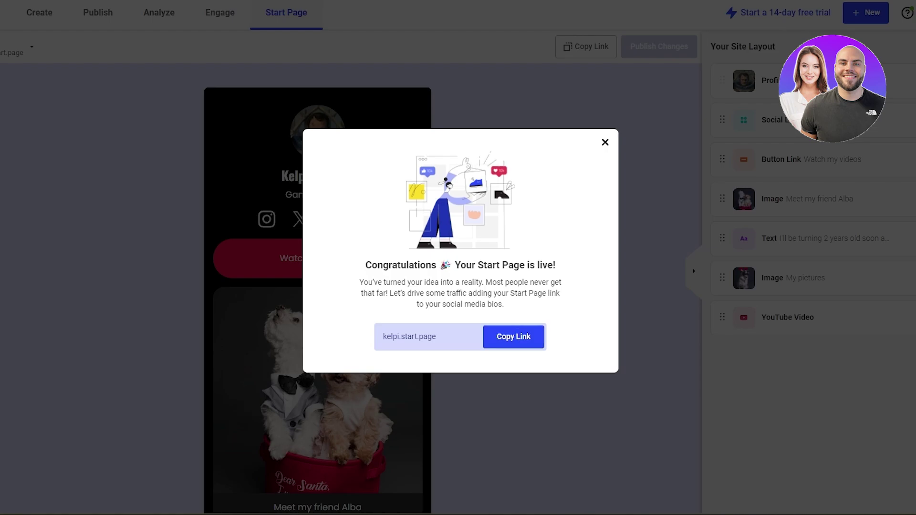
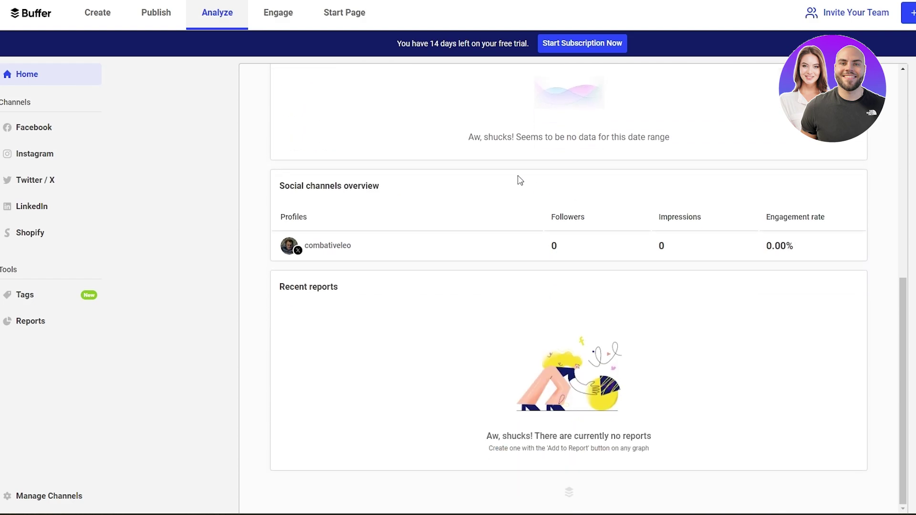
Step: Review the Analyze home overview, including totals, recent posts, the social channels overview and recent reports
scroll(543, 292, up, 7)
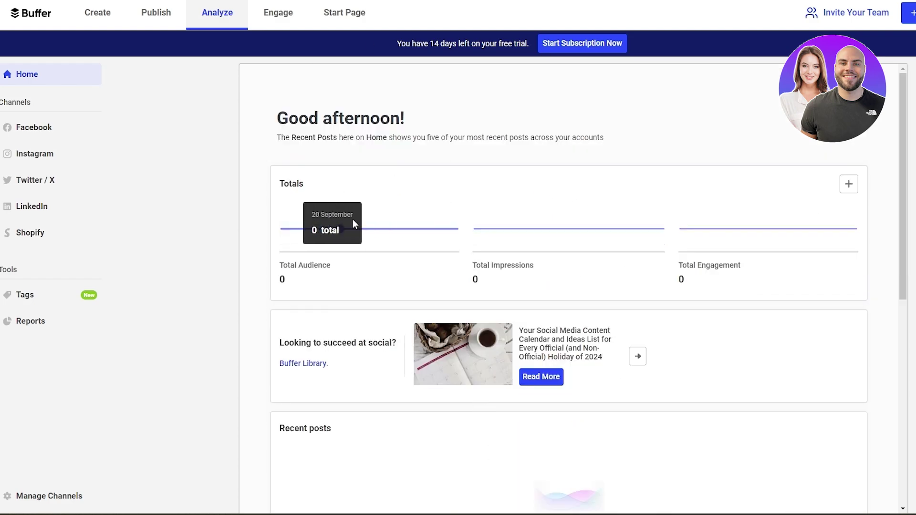
mouse_move(297, 218)
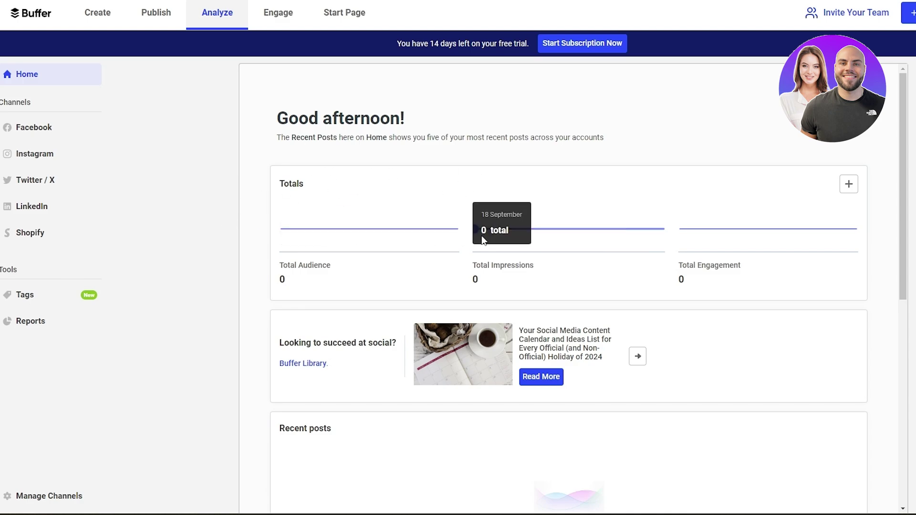
scroll(883, 226, down, 1)
scroll(603, 213, down, 8)
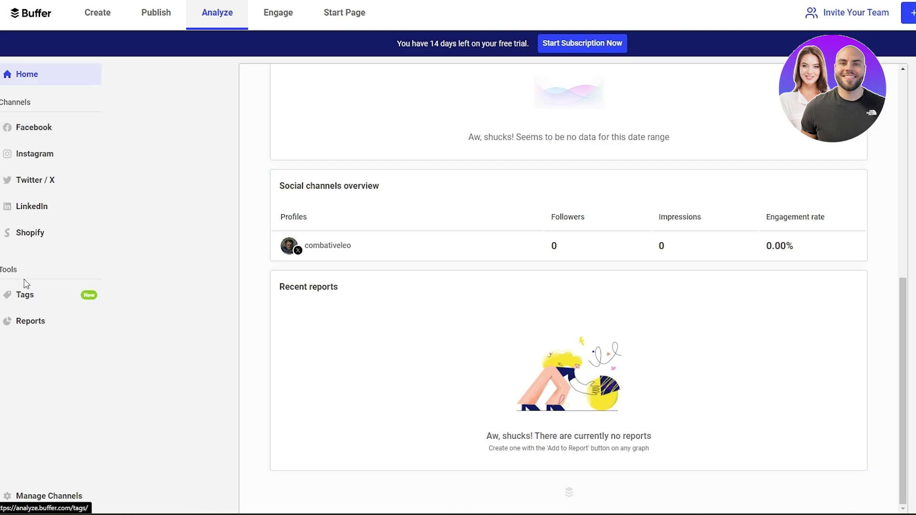
Step: Look through the Tags and Reports tools and the Facebook and Instagram channel pages in Analyze
click(27, 305)
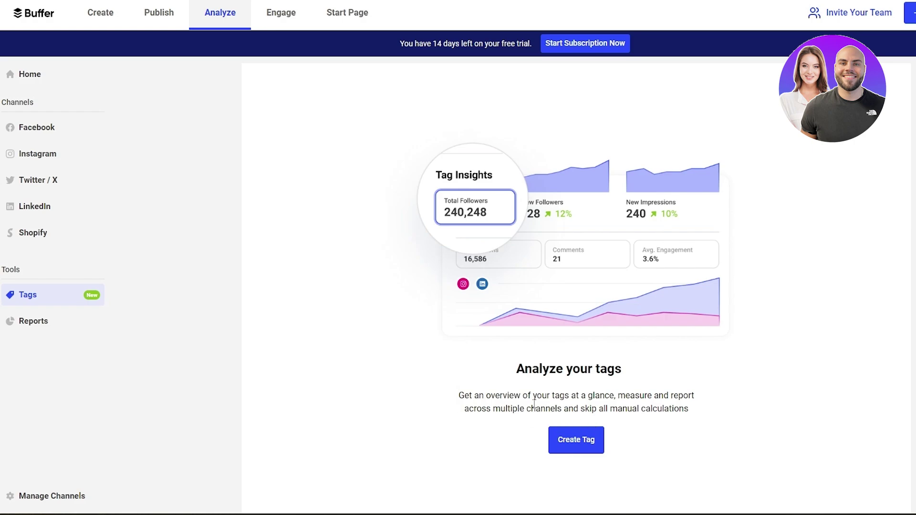
click(30, 330)
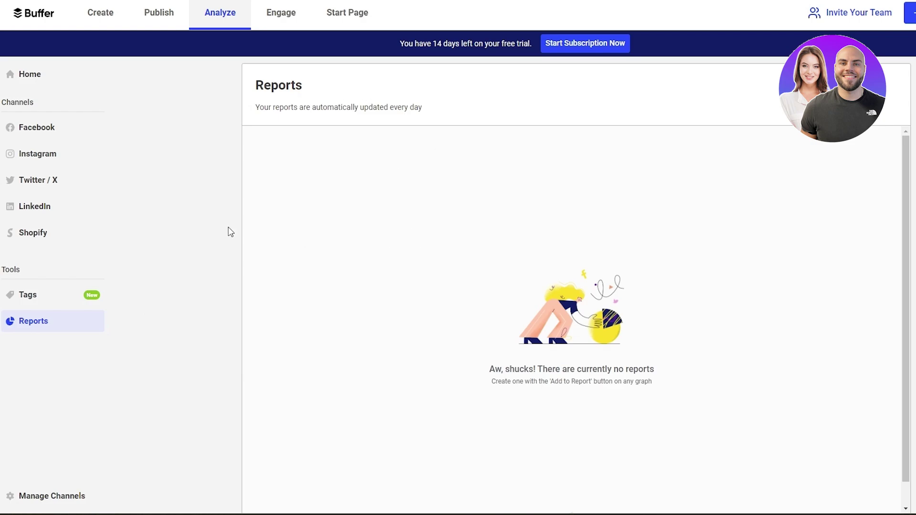
click(55, 128)
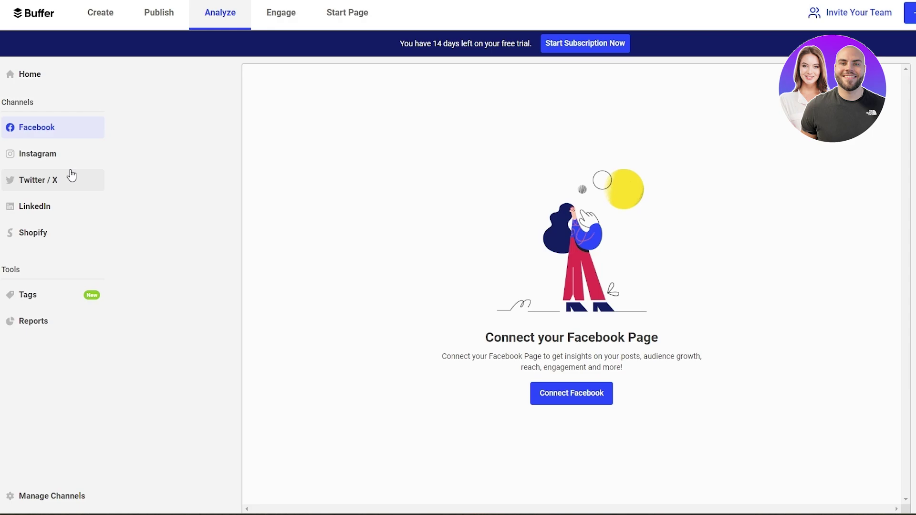
click(53, 154)
Step: Examine the Twitter / X channel's performance, average performance and follower metrics in its analytics overview
click(57, 187)
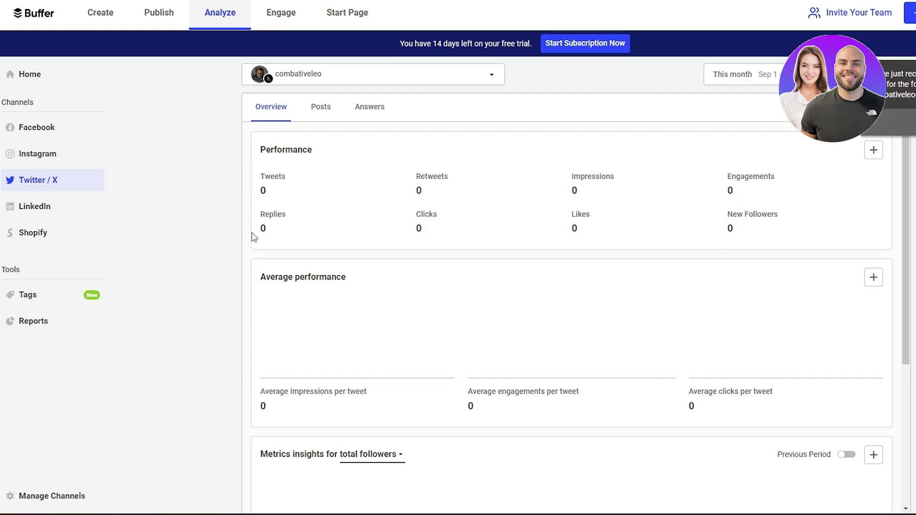
scroll(566, 225, down, 4)
scroll(375, 248, up, 2)
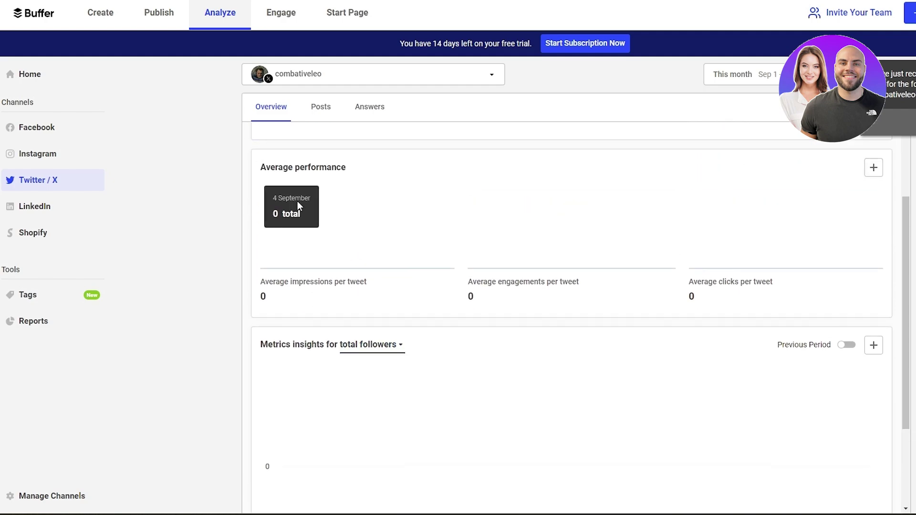
scroll(772, 274, down, 2)
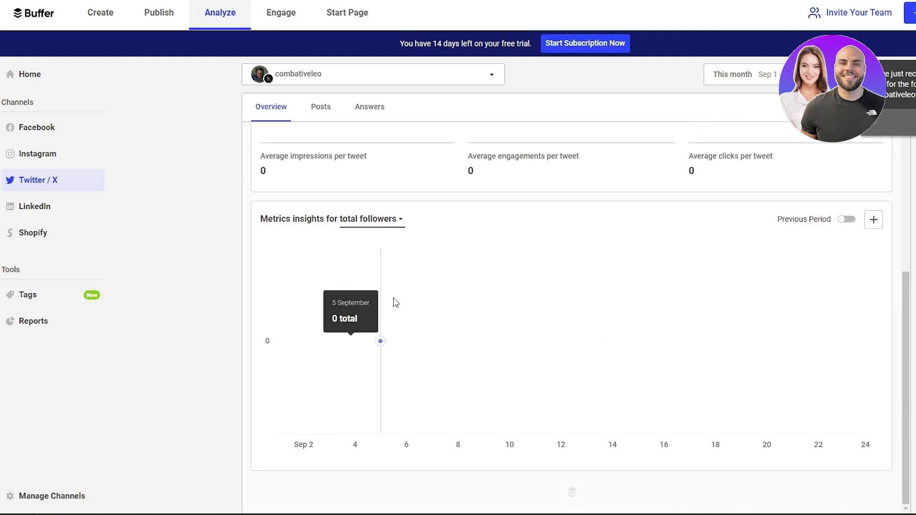
scroll(397, 194, up, 5)
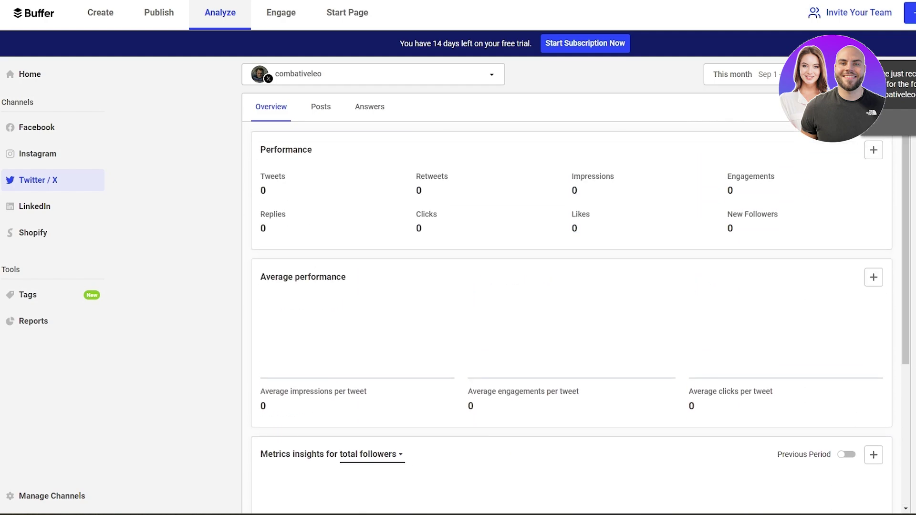
Step: Examine the Twitter / X channel's post and answers analytics and return to its overview
click(331, 119)
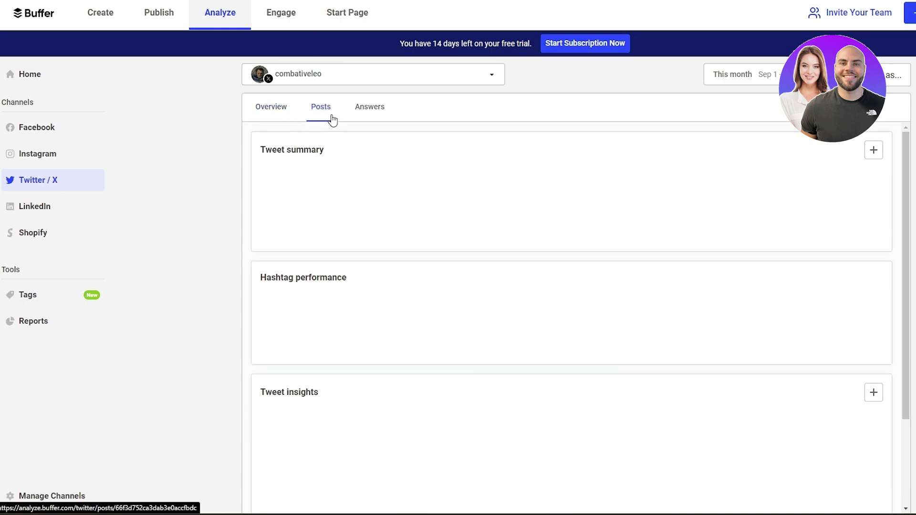
scroll(343, 265, down, 1)
scroll(344, 264, up, 1)
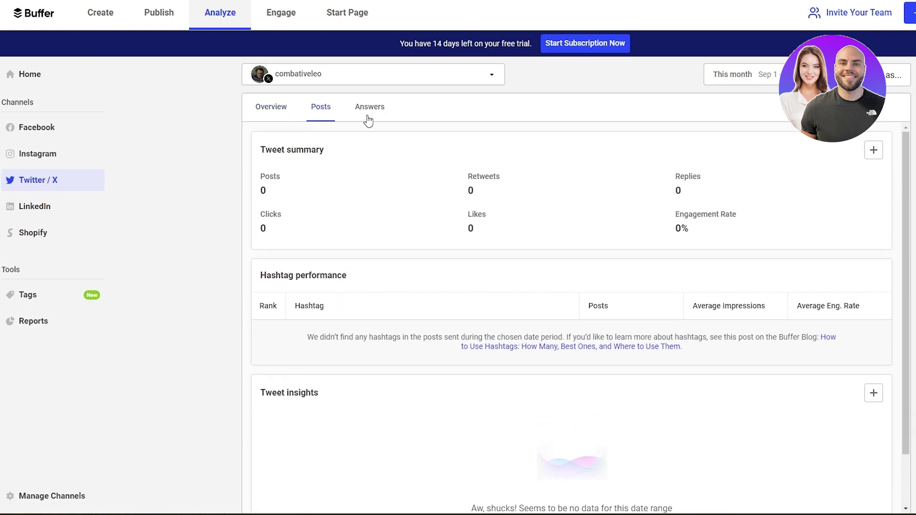
click(368, 118)
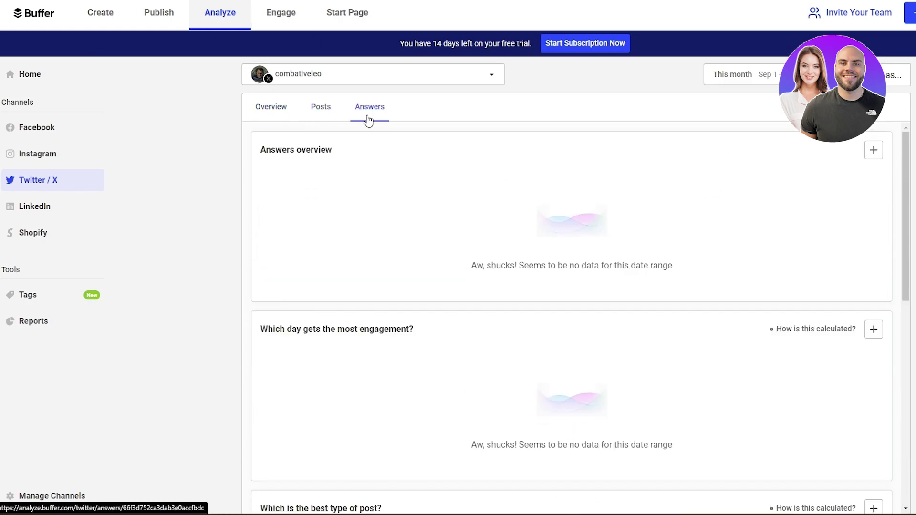
click(282, 113)
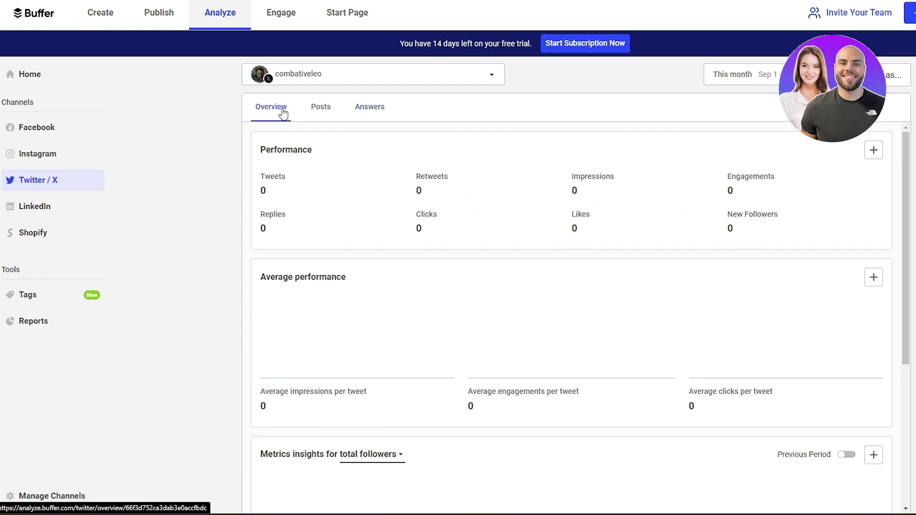
Step: Return to the publishing area, dismiss the free-trial welcome message and look over the weekly calendar
click(276, 22)
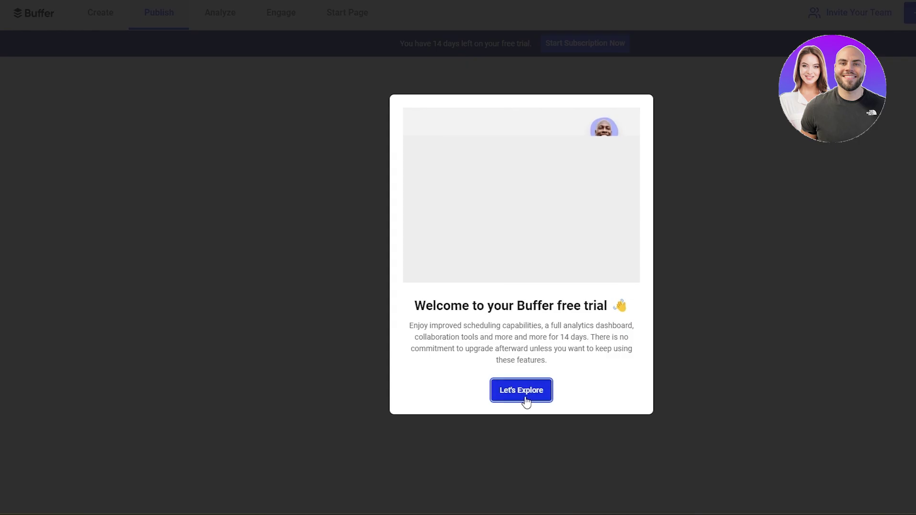
click(523, 400)
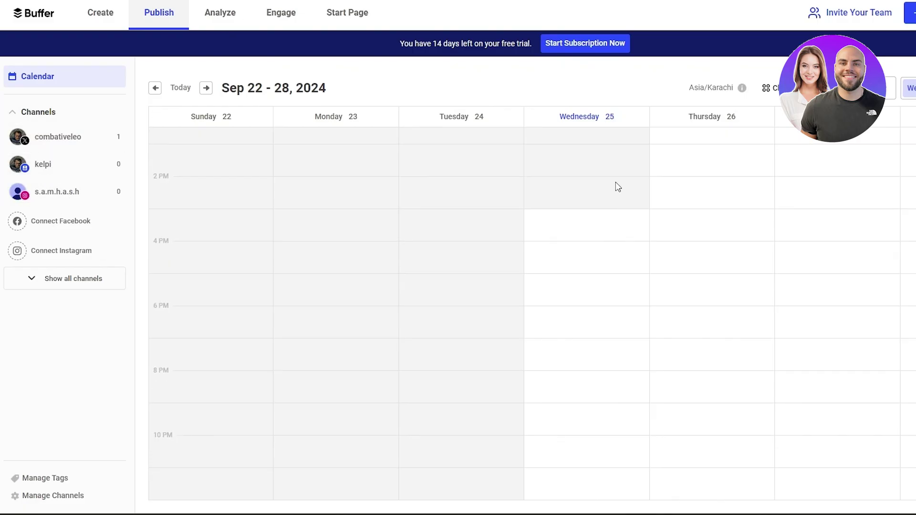
scroll(820, 238, up, 3)
scroll(796, 265, down, 2)
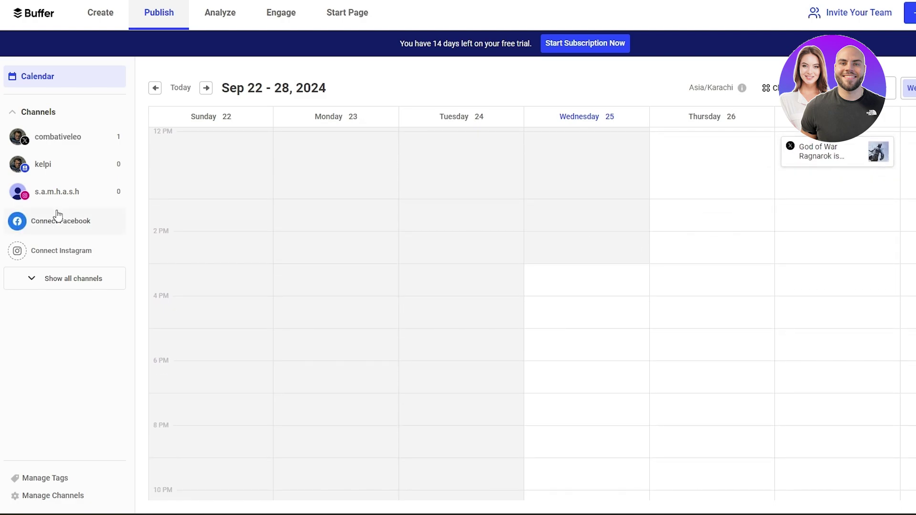
Step: Start a new post for the Instagram channel and view the Reel and Story composer layouts
mouse_move(120, 199)
click(113, 191)
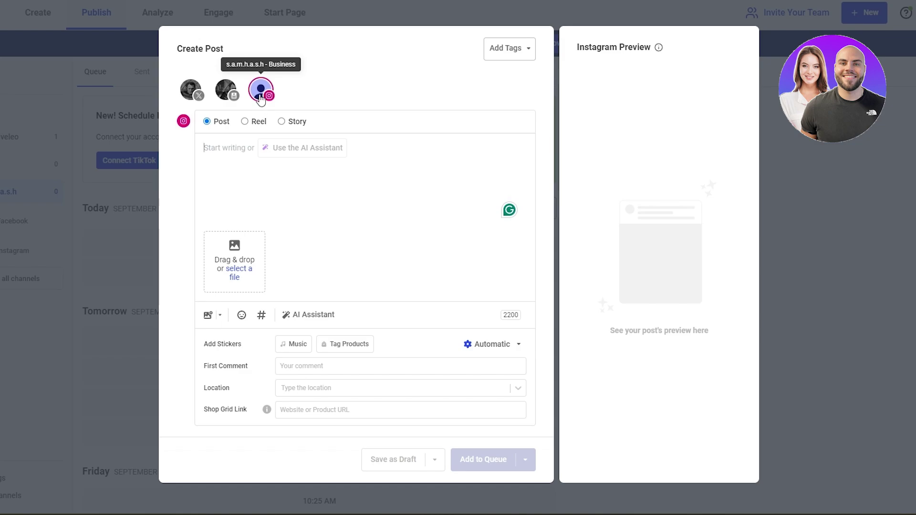
click(245, 123)
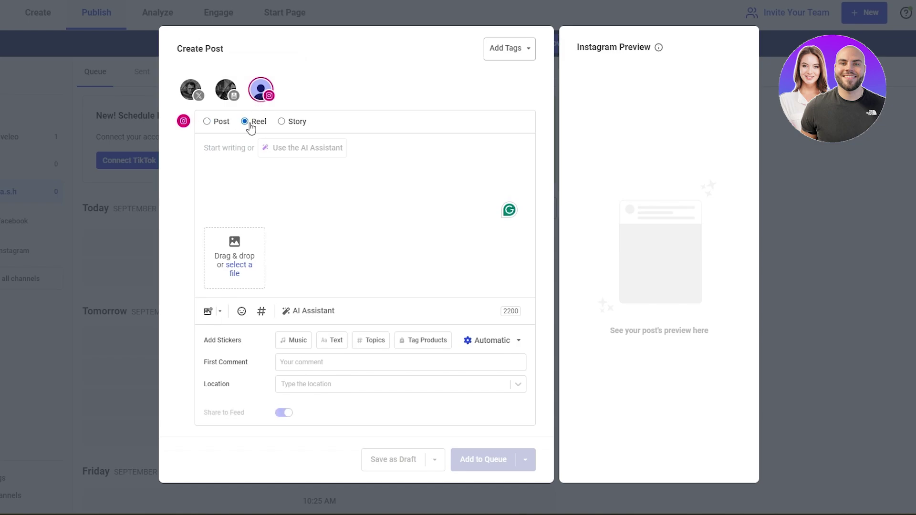
click(281, 123)
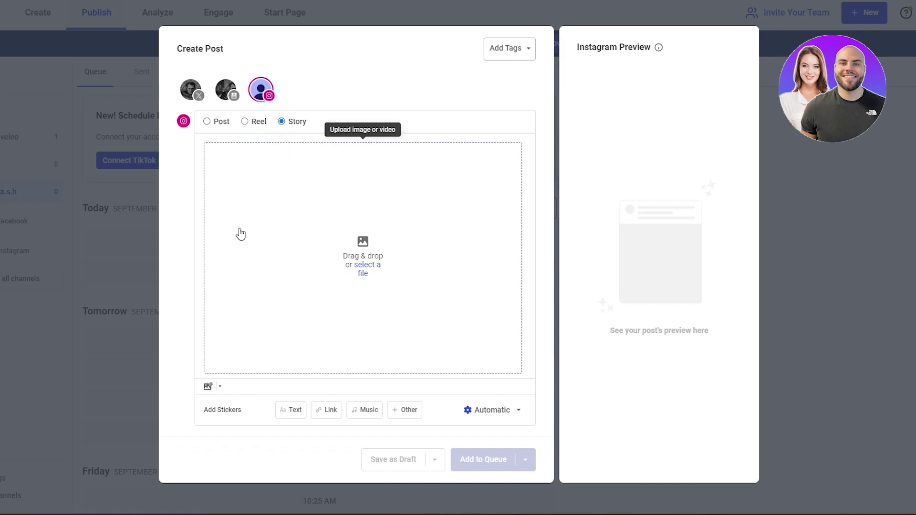
Step: Compare the Instagram Post, Reel and Story formats and examine the Post format's sticker, first comment and location options
click(244, 121)
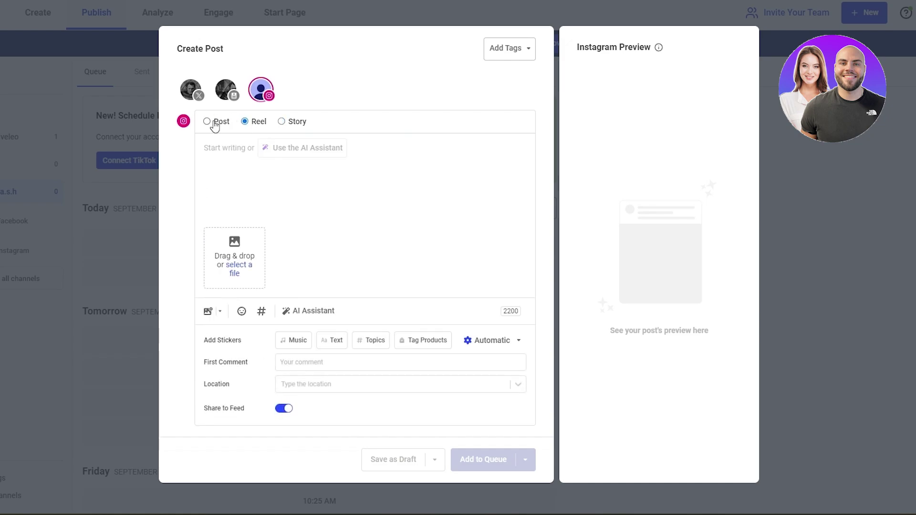
click(214, 125)
click(246, 122)
click(277, 123)
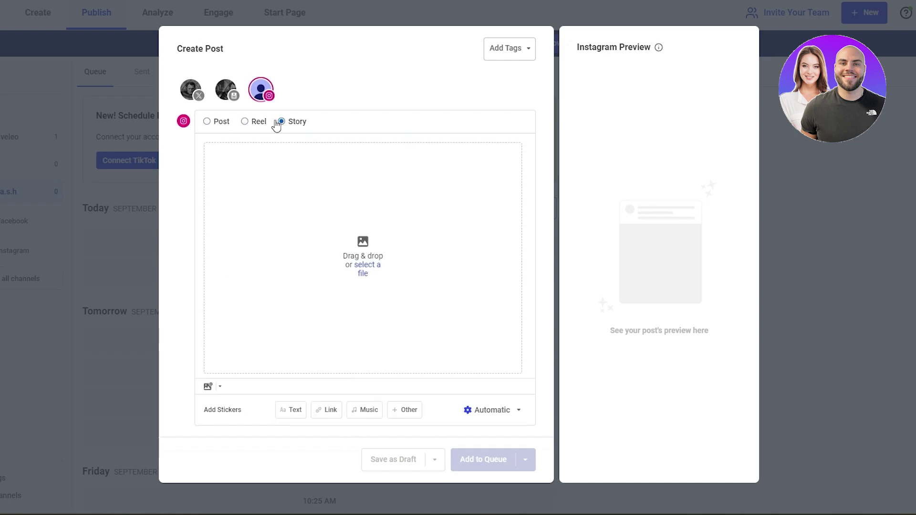
click(222, 122)
click(290, 120)
click(244, 122)
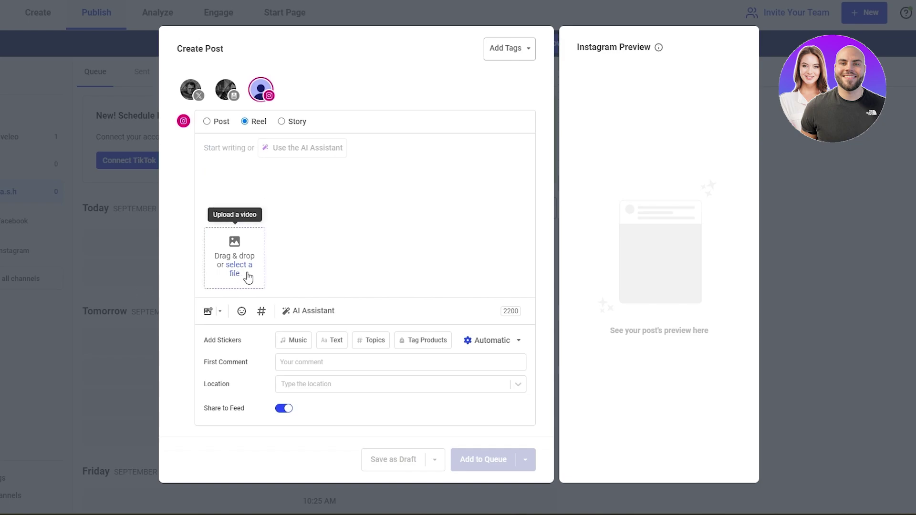
click(226, 123)
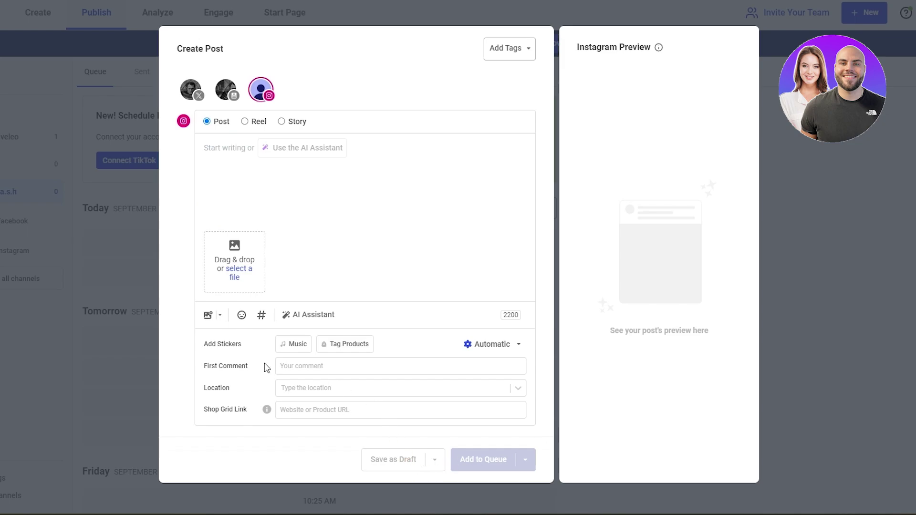
drag(217, 368, 242, 345)
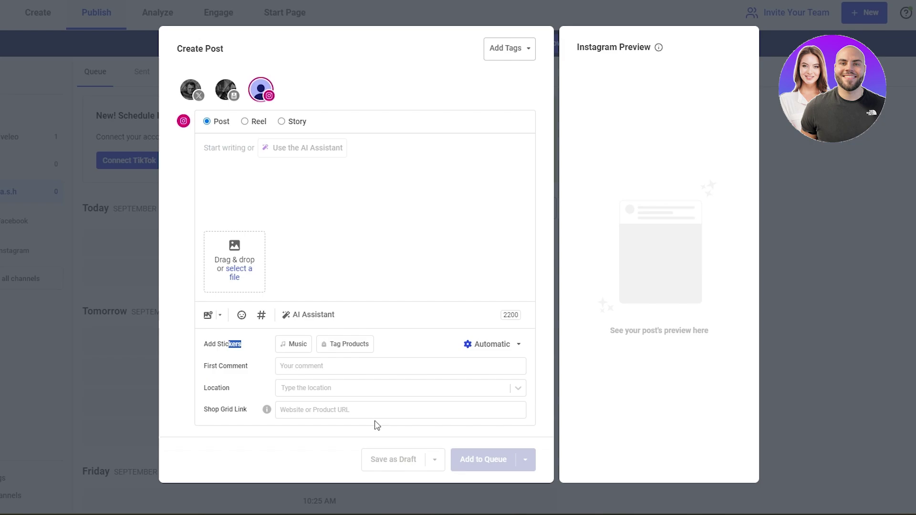
mouse_move(468, 460)
Step: Select Twitter / X and Instagram as the post's channels and leave the kelpi page out
click(225, 92)
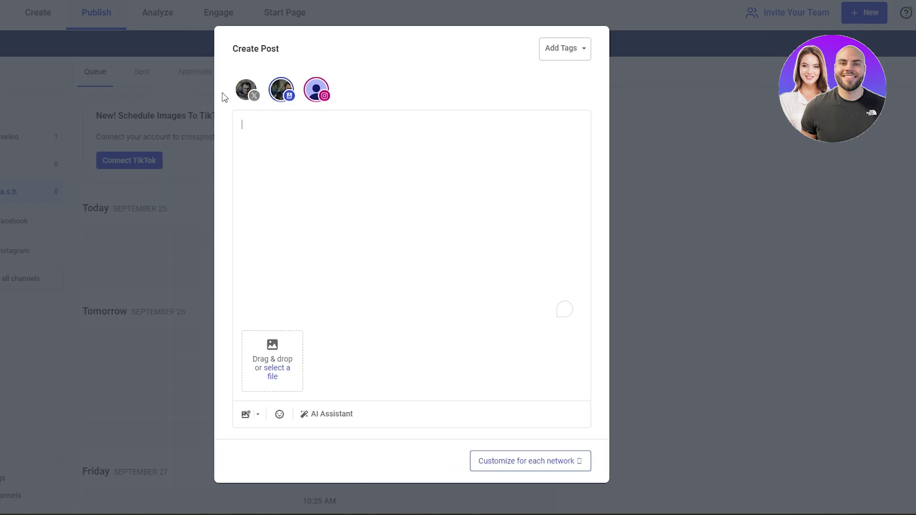
click(300, 92)
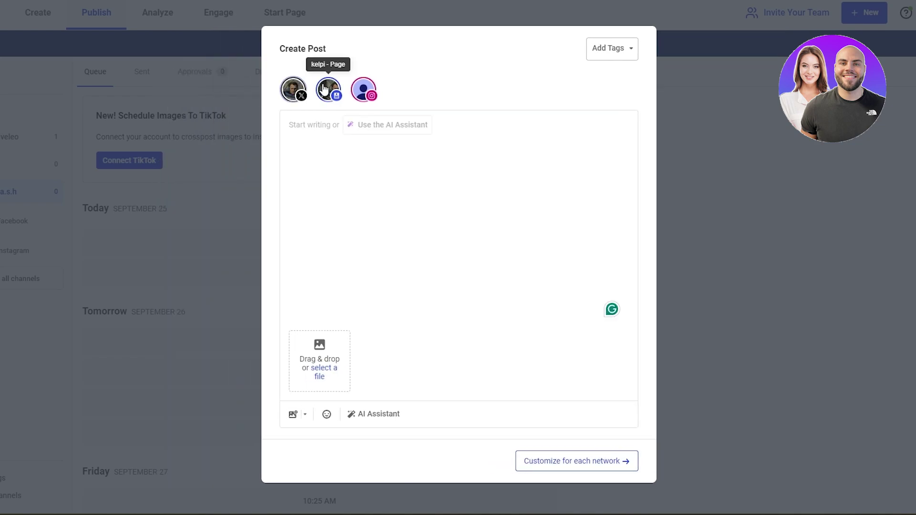
click(329, 90)
click(363, 90)
click(332, 92)
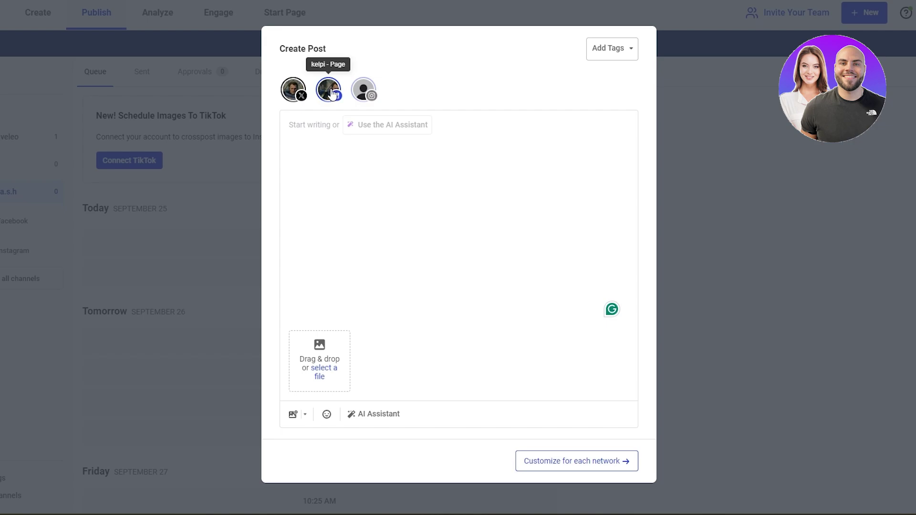
click(333, 98)
click(262, 92)
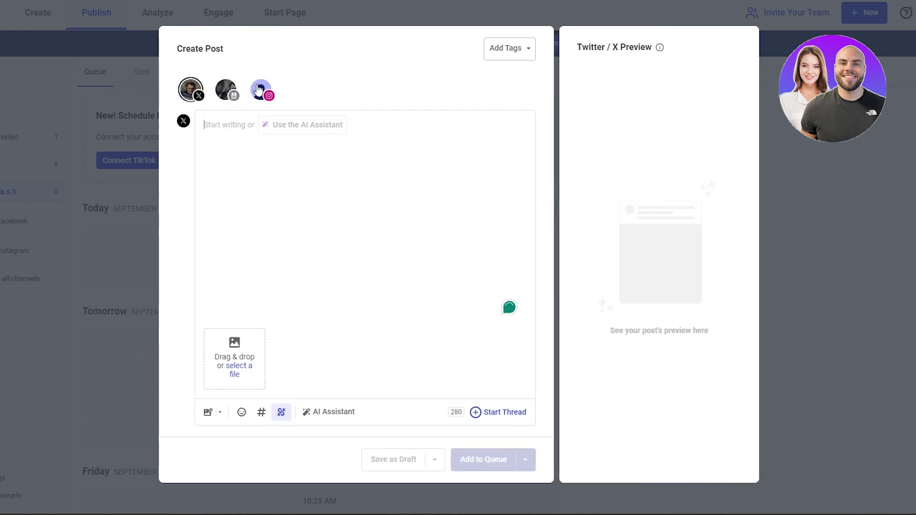
click(364, 90)
click(261, 90)
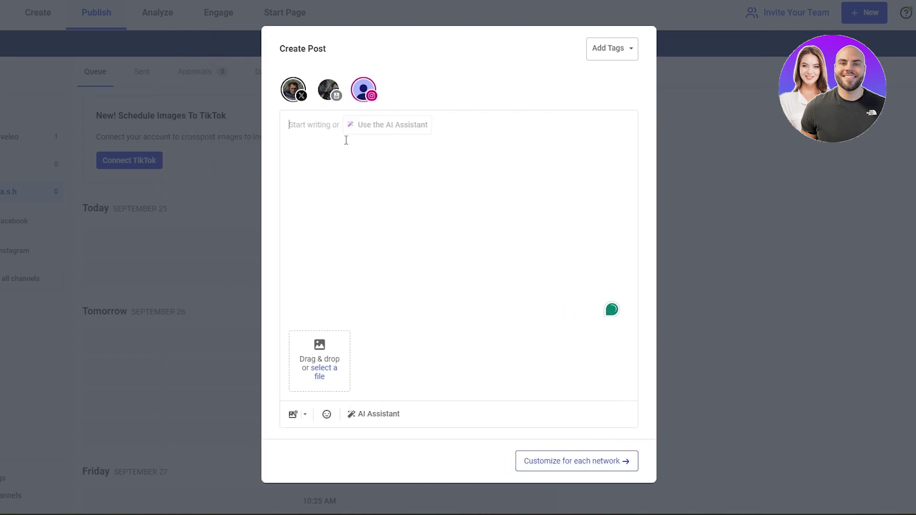
Step: Attach a video to the post with the text "It doesn't matter" and proceed to customizing it for each network
click(320, 364)
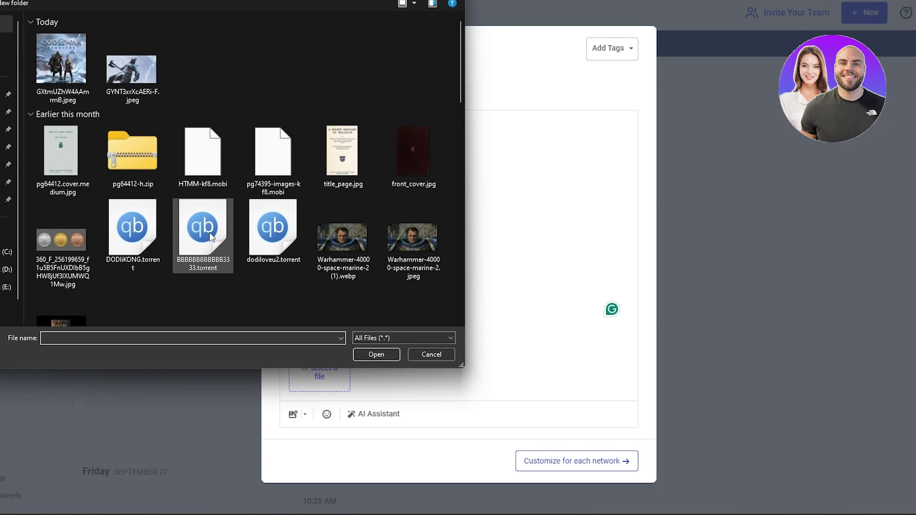
double_click(211, 237)
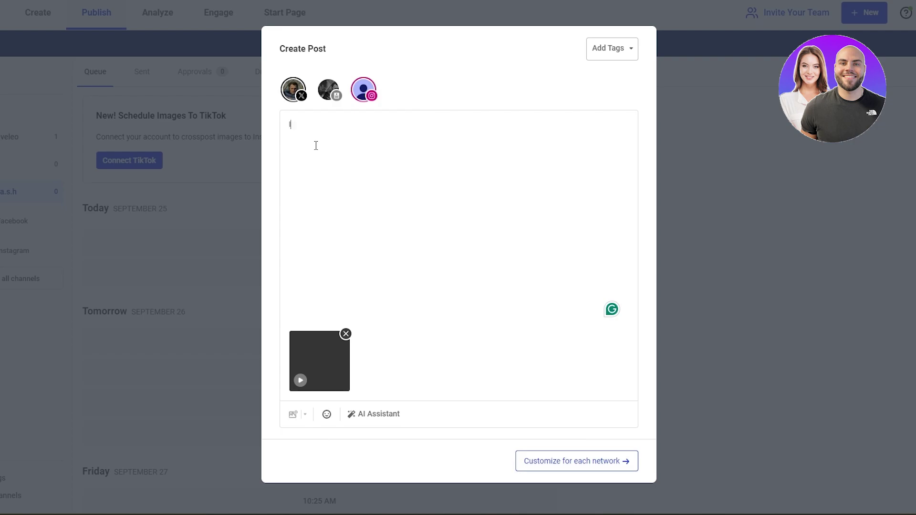
text(It doesn't matter)
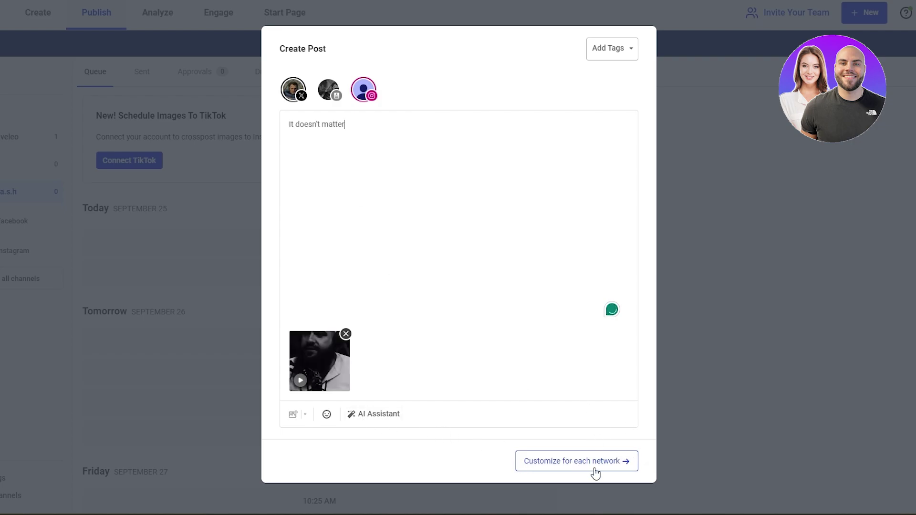
click(619, 458)
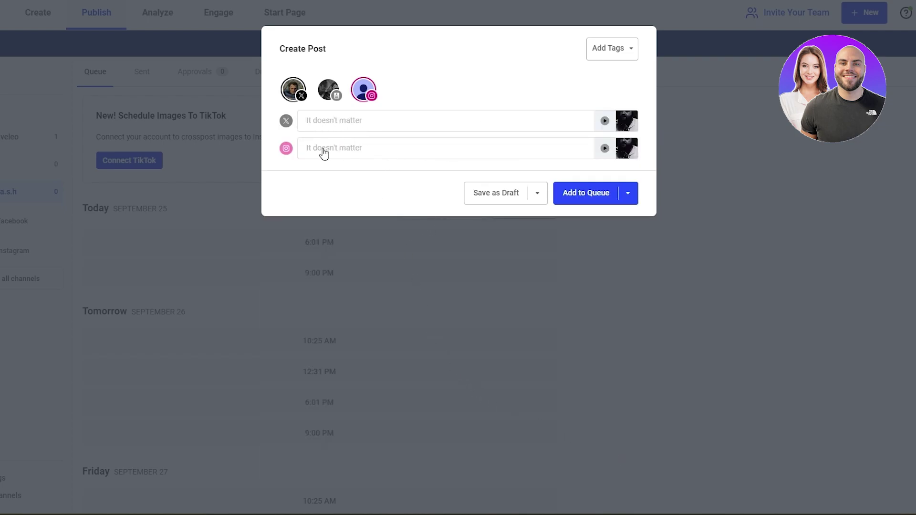
Step: Remove Twitter / X from the post and keep the Instagram reel's publishing mode set to Automatic
click(290, 90)
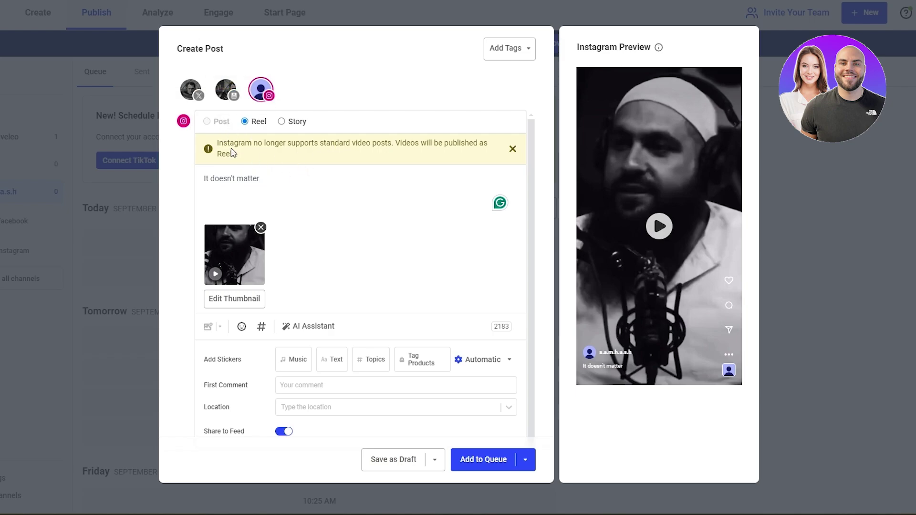
scroll(233, 153, down, 1)
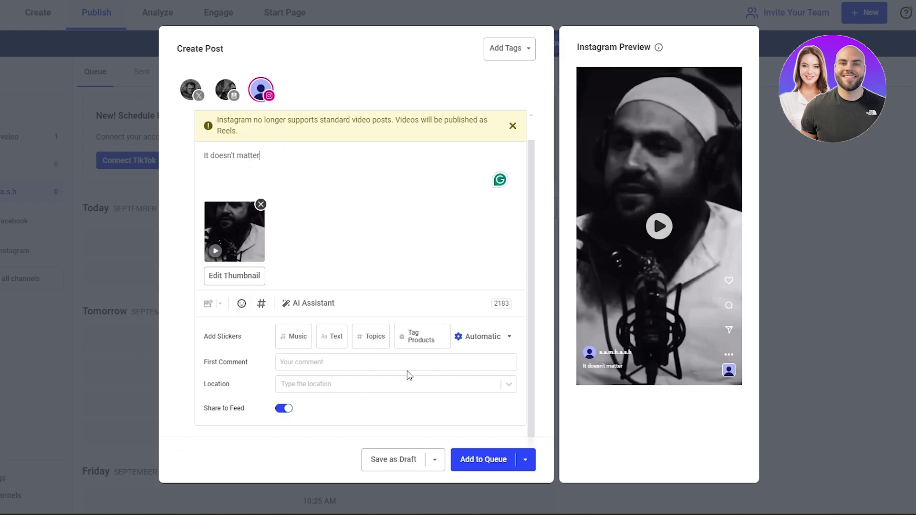
click(484, 340)
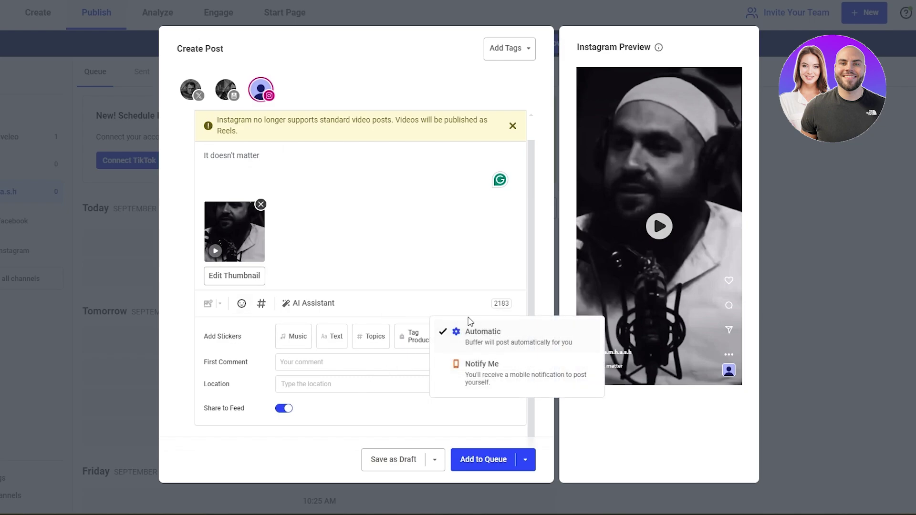
click(507, 350)
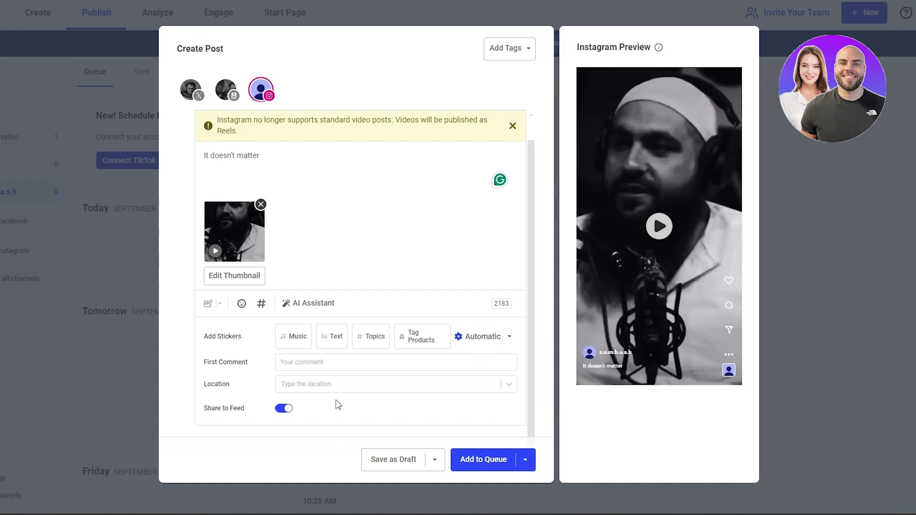
Step: Check the reel's alternative sharing options and add it to the Instagram queue
click(525, 461)
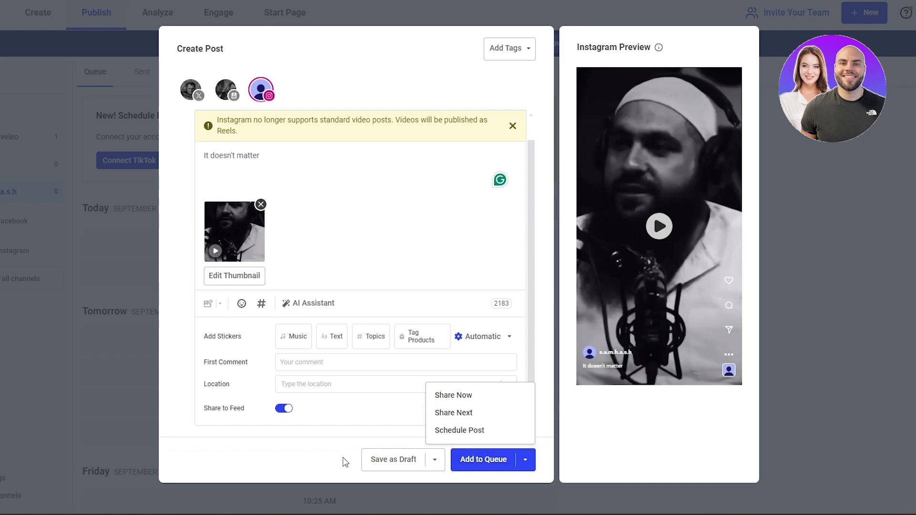
click(301, 450)
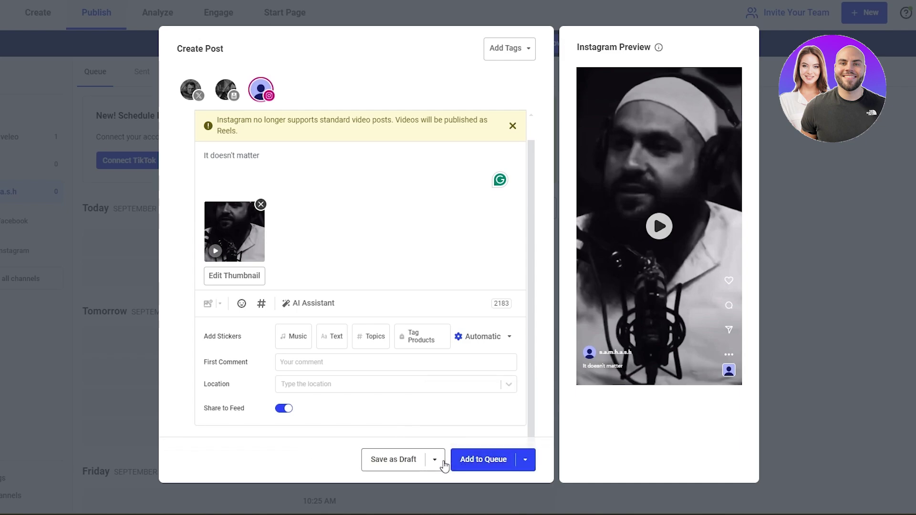
click(472, 467)
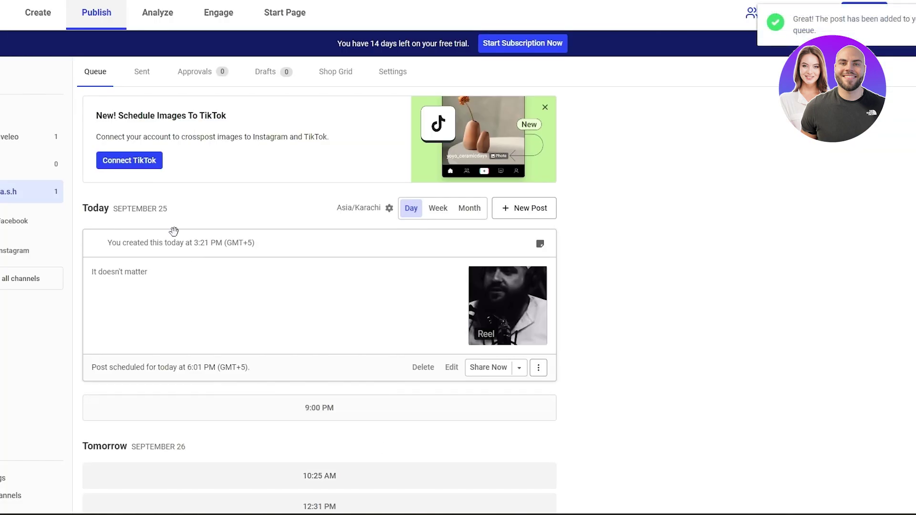
Step: Review the Instagram channel's queue, including the scheduled reel and the open posting slots of the following days
scroll(225, 293, down, 5)
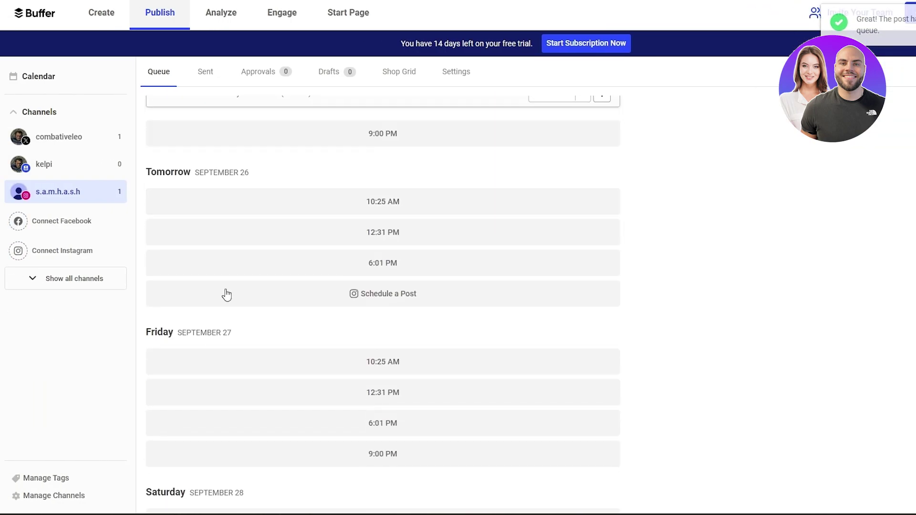
scroll(429, 363, up, 1)
scroll(465, 192, down, 1)
scroll(421, 259, down, 2)
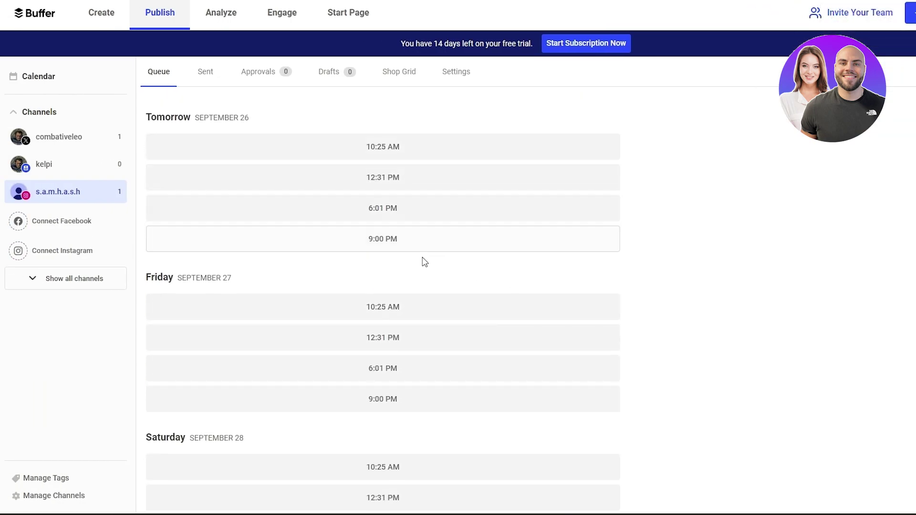
scroll(343, 250, up, 5)
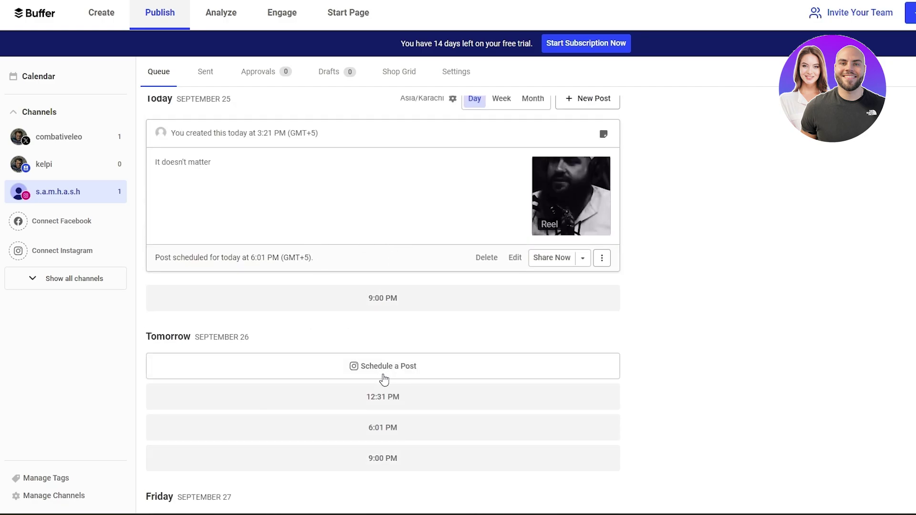
click(384, 377)
click(879, 120)
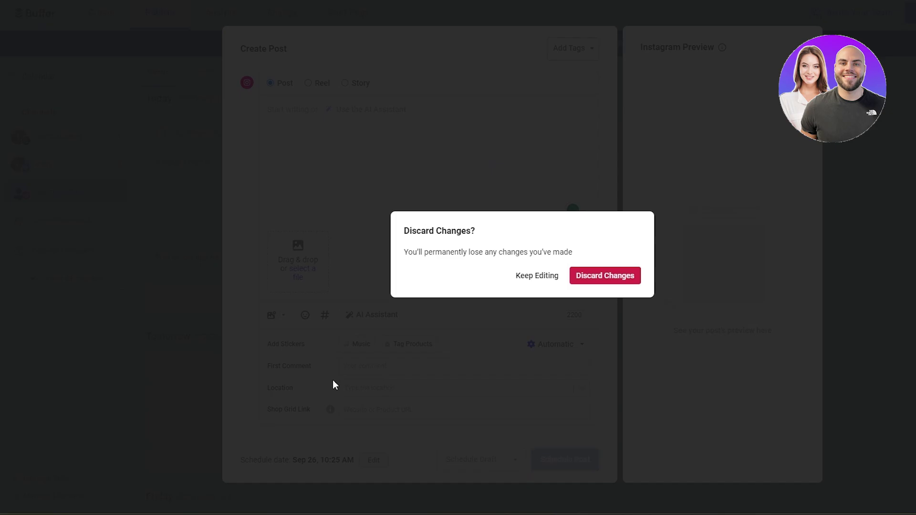
click(548, 281)
Step: View the Twitter / X channel's queue and return to the home page
scroll(394, 298, up, 1)
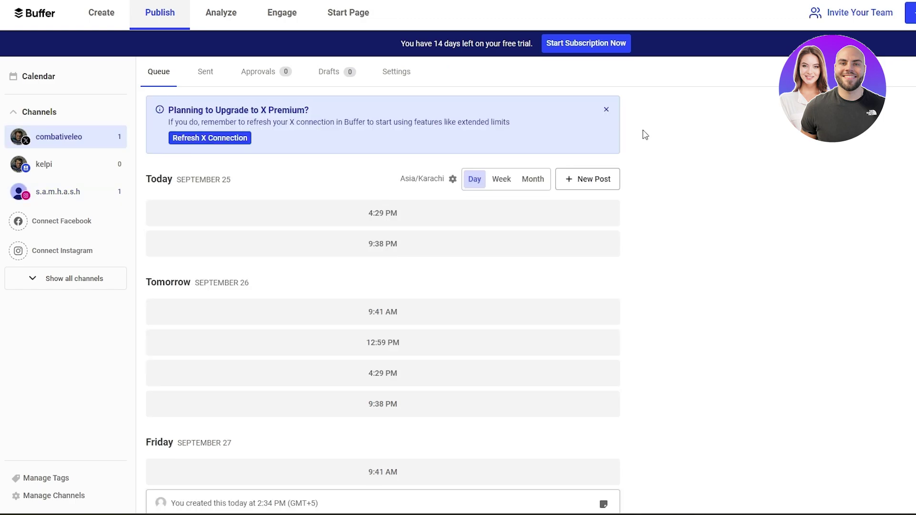
click(16, 14)
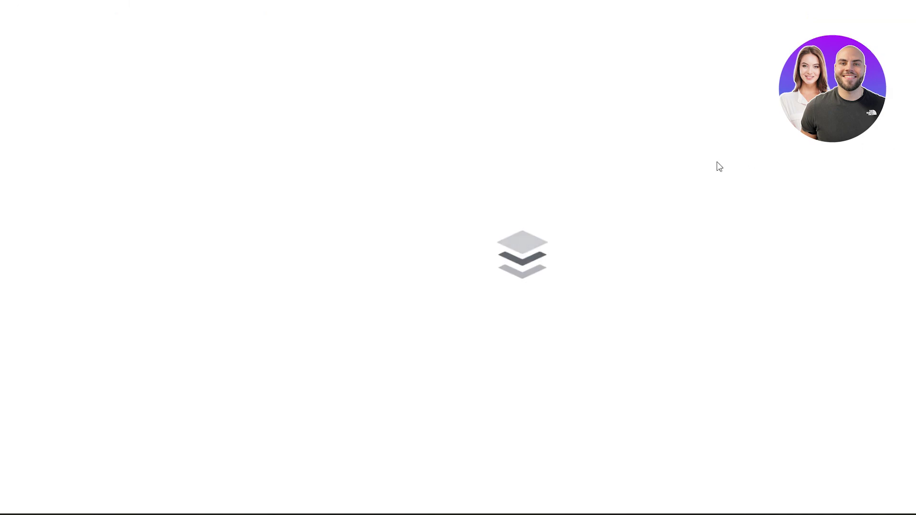